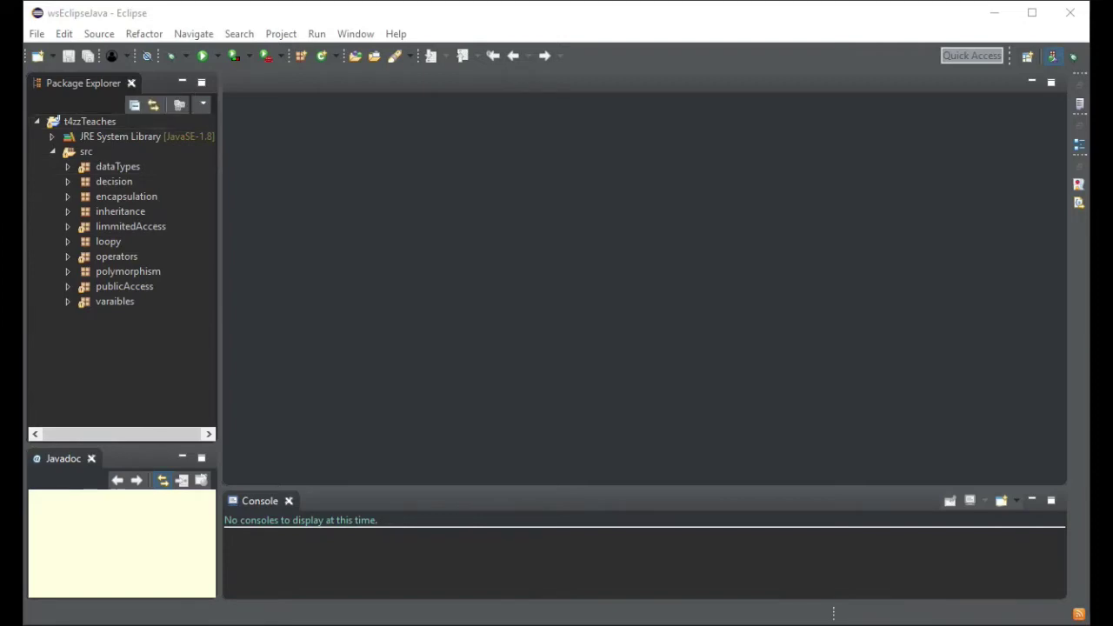
# - Open a file explorer window and browse to the D:\Program Files\Java\jdk1.8.0_151 folder
pyautogui.press('super+e')
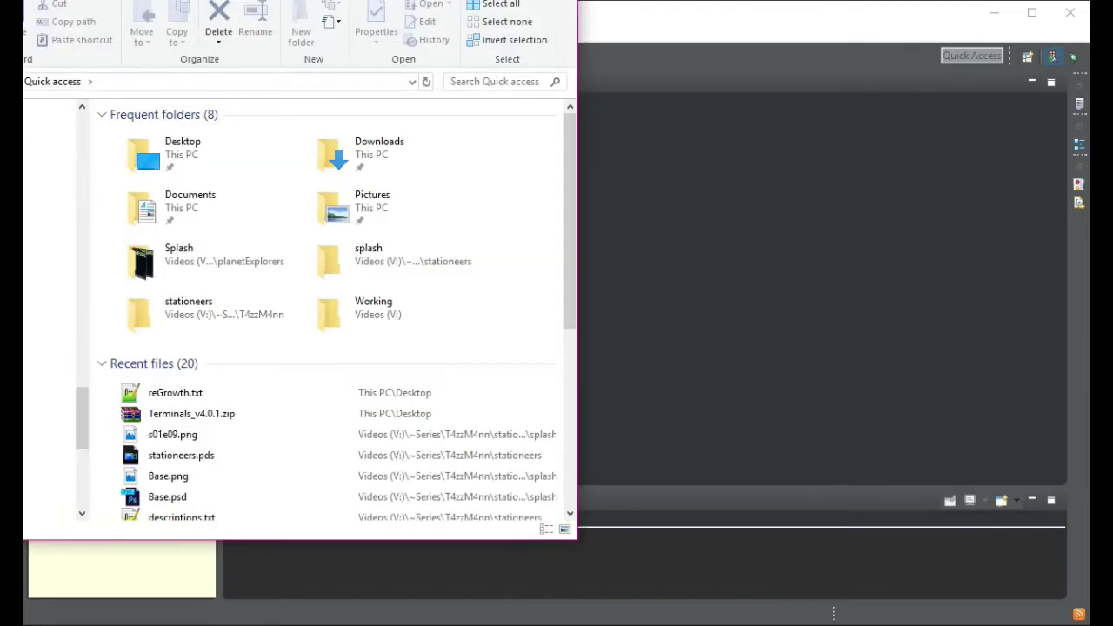
pyautogui.moveTo(325, 17); pyautogui.dragTo(391, 37)
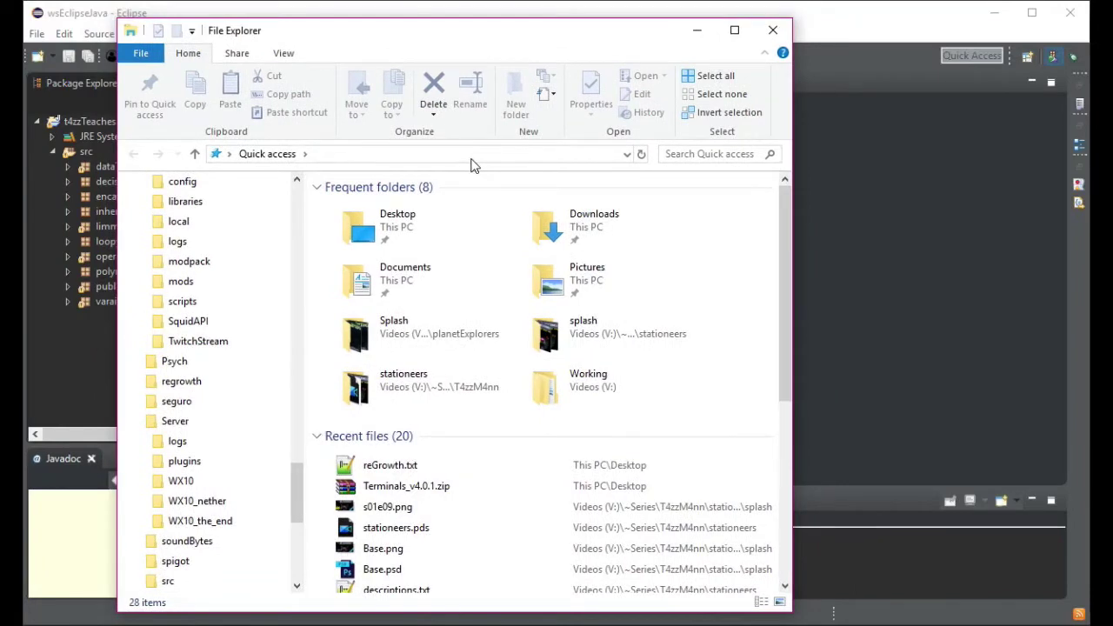
pyautogui.moveTo(408, 19); pyautogui.dragTo(423, 40)
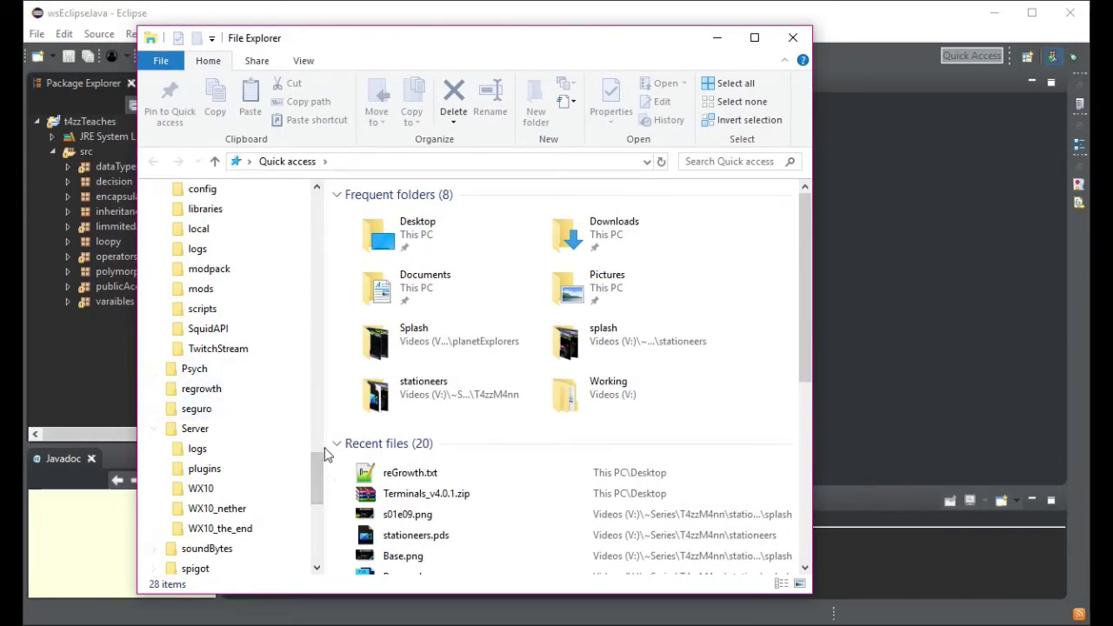
pyautogui.moveTo(316, 446); pyautogui.dragTo(307, 233)
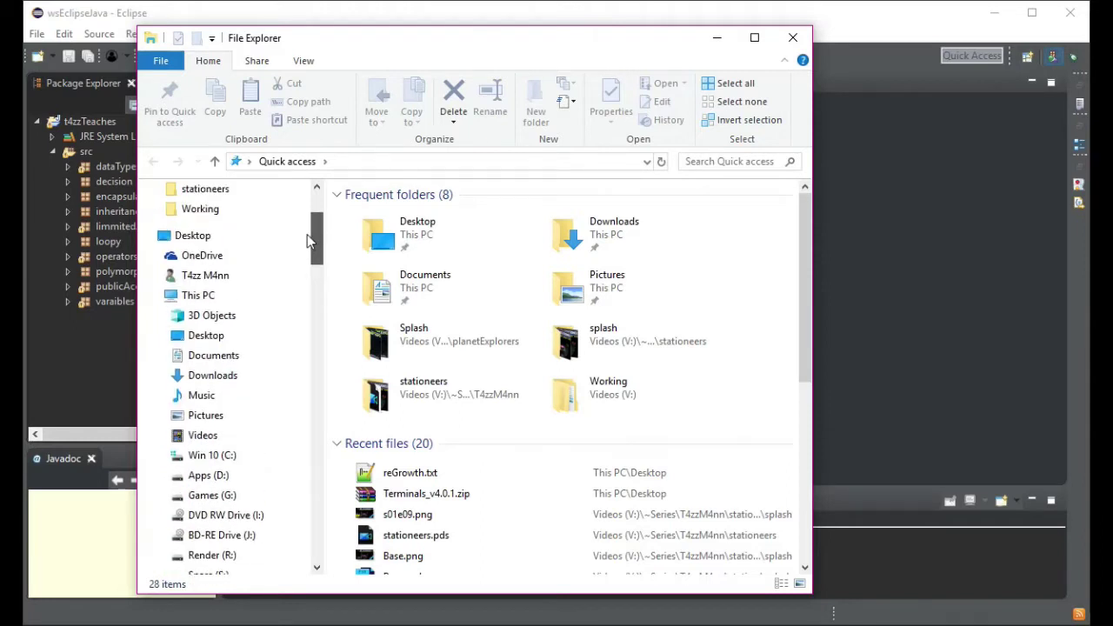
pyautogui.click(198, 484)
pyautogui.doubleClick(391, 232)
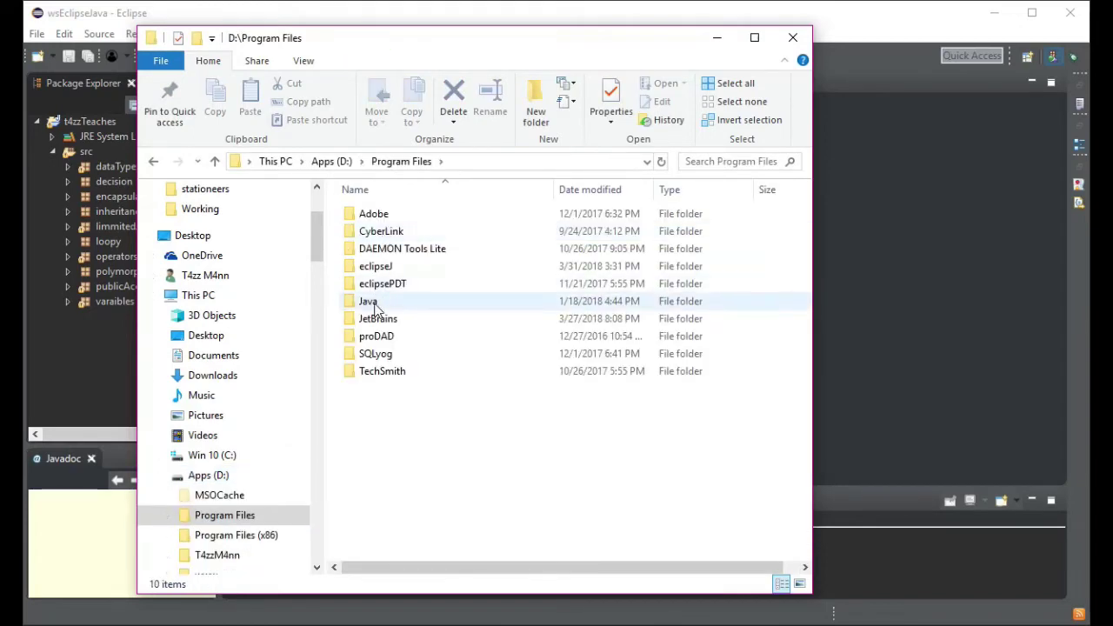
pyautogui.doubleClick(369, 303)
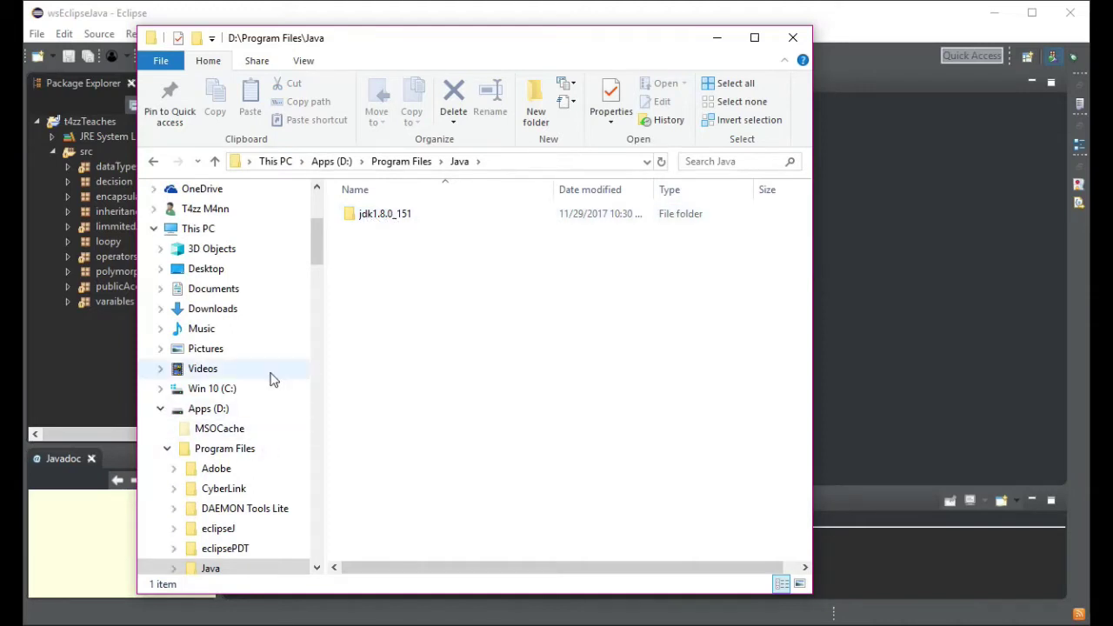
pyautogui.doubleClick(385, 217)
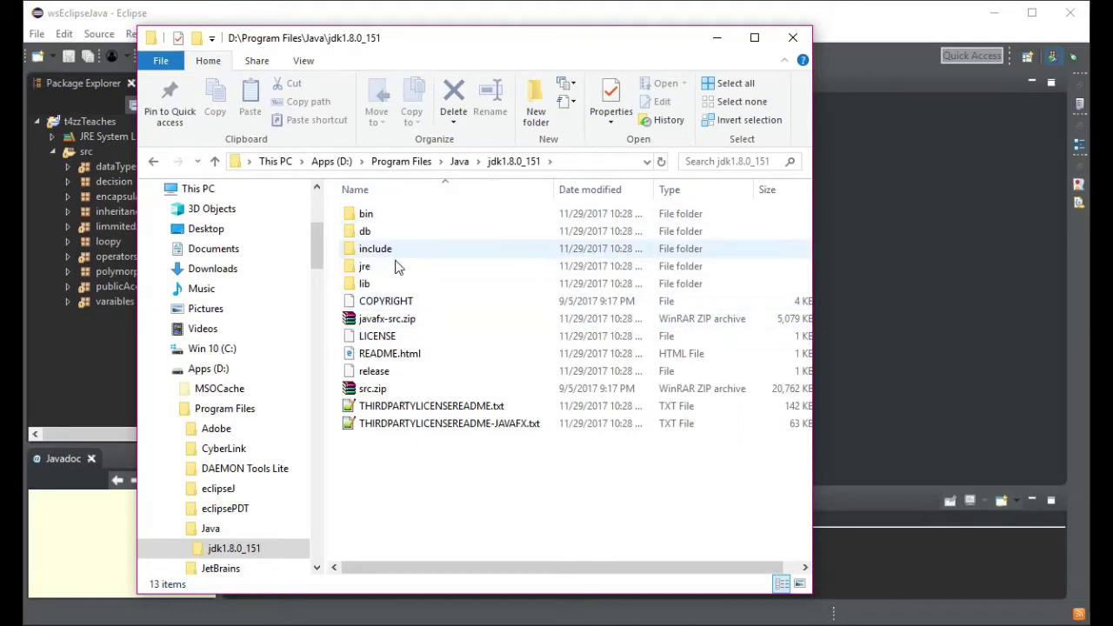
# - Open the src.zip archive, dismiss the WinRAR license reminder, and bring the archive window fully into view
pyautogui.click(380, 390)
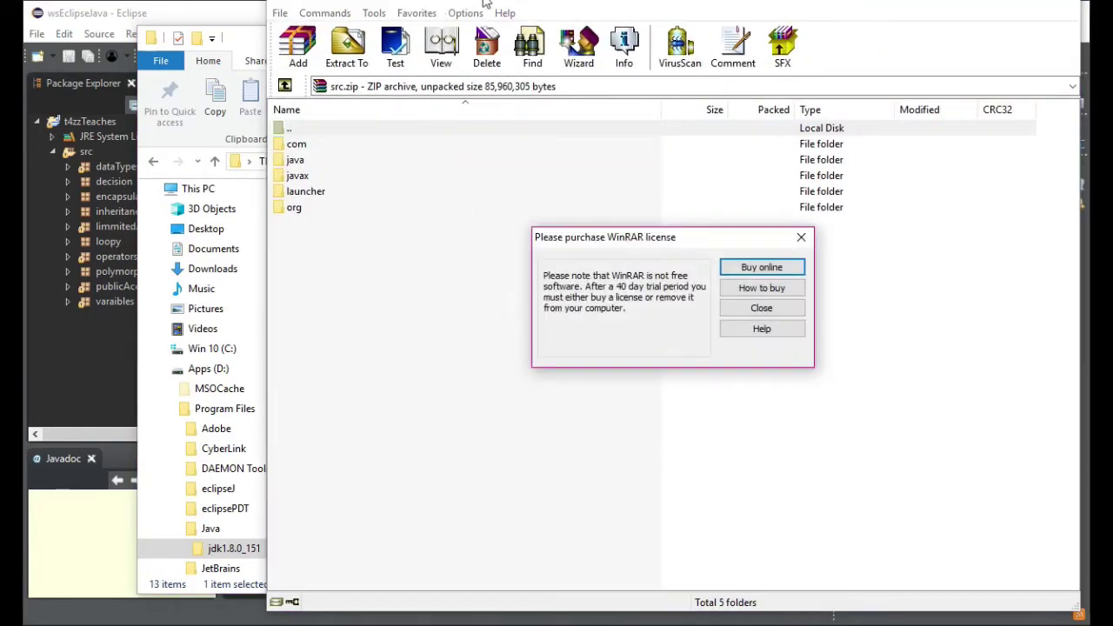
pyautogui.click(756, 310)
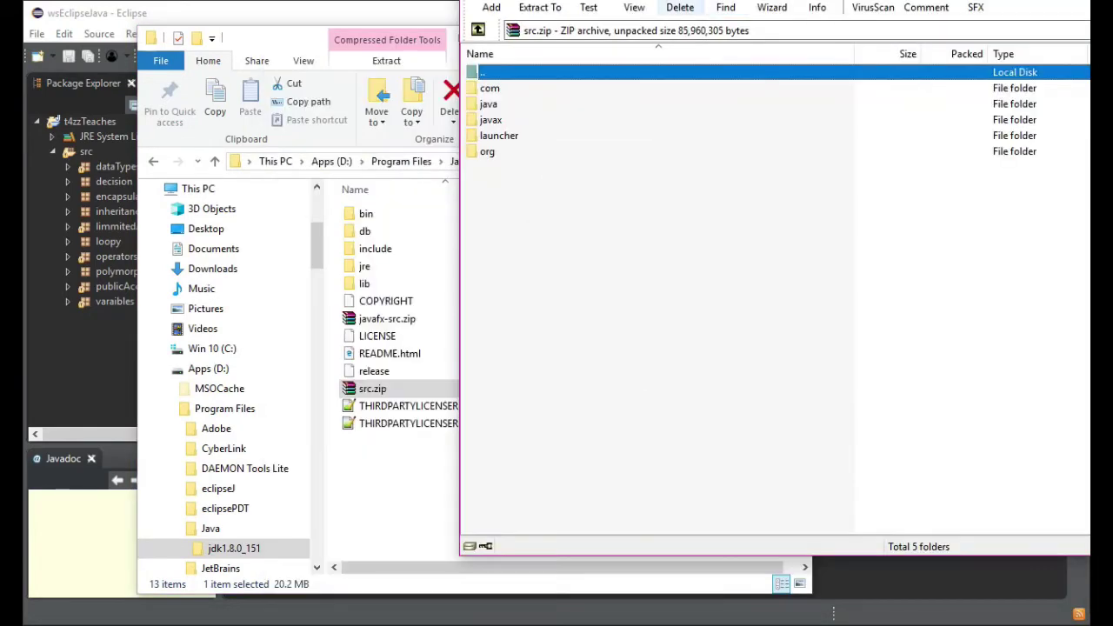
pyautogui.moveTo(770, 35); pyautogui.dragTo(449, 58)
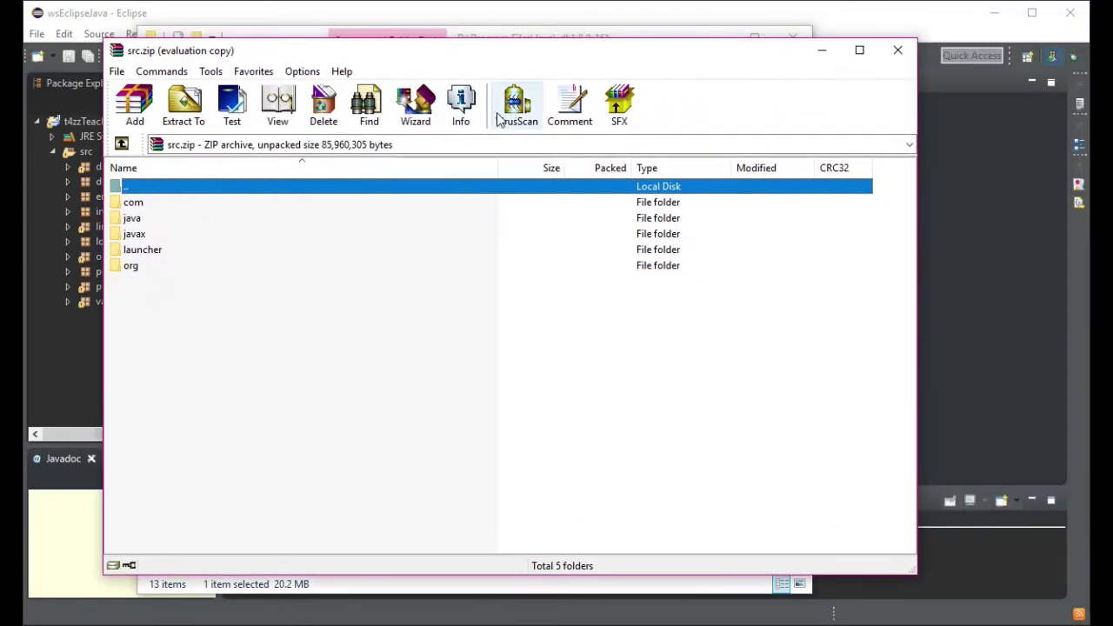
# - Browse to the java\lang folder inside src.zip and select System.java
pyautogui.doubleClick(130, 219)
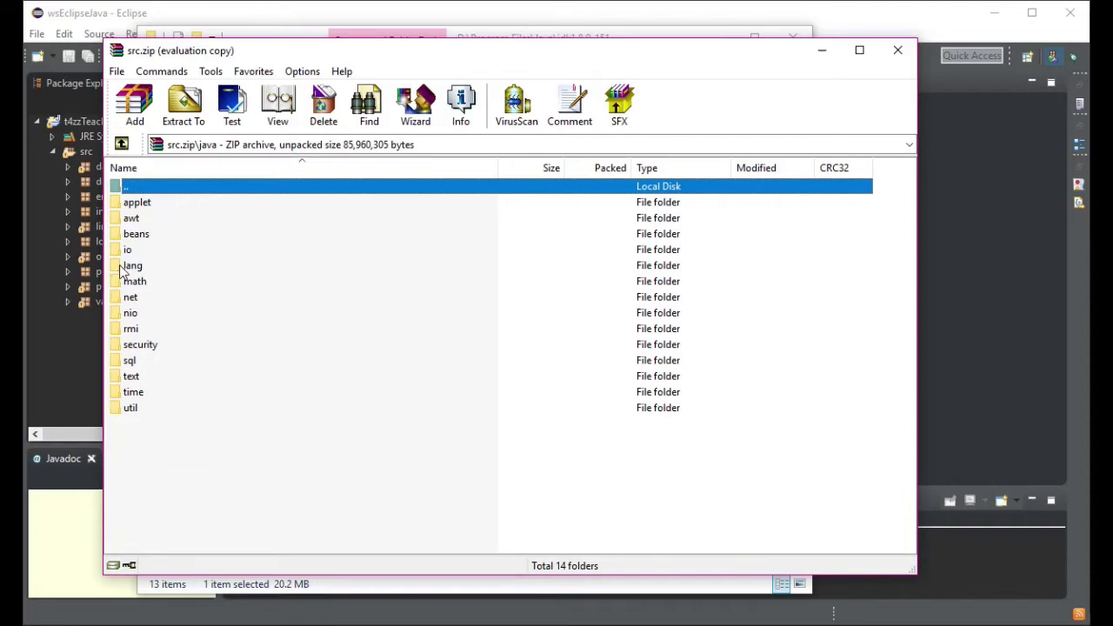
pyautogui.doubleClick(135, 273)
pyautogui.scroll(-6, 241, 330)
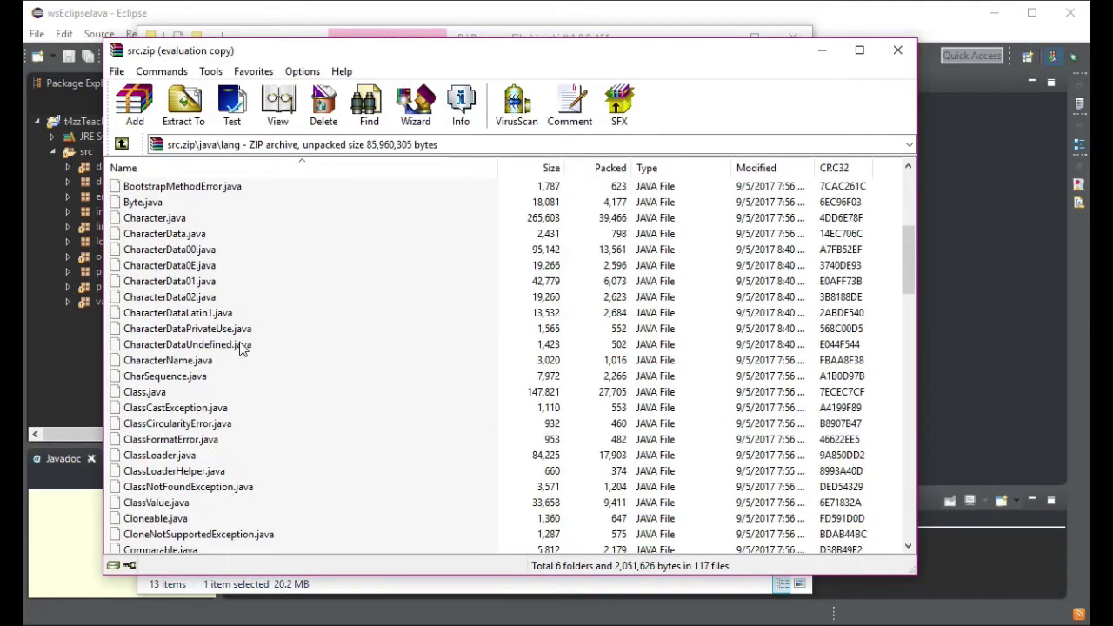
pyautogui.scroll(-15, 273, 374)
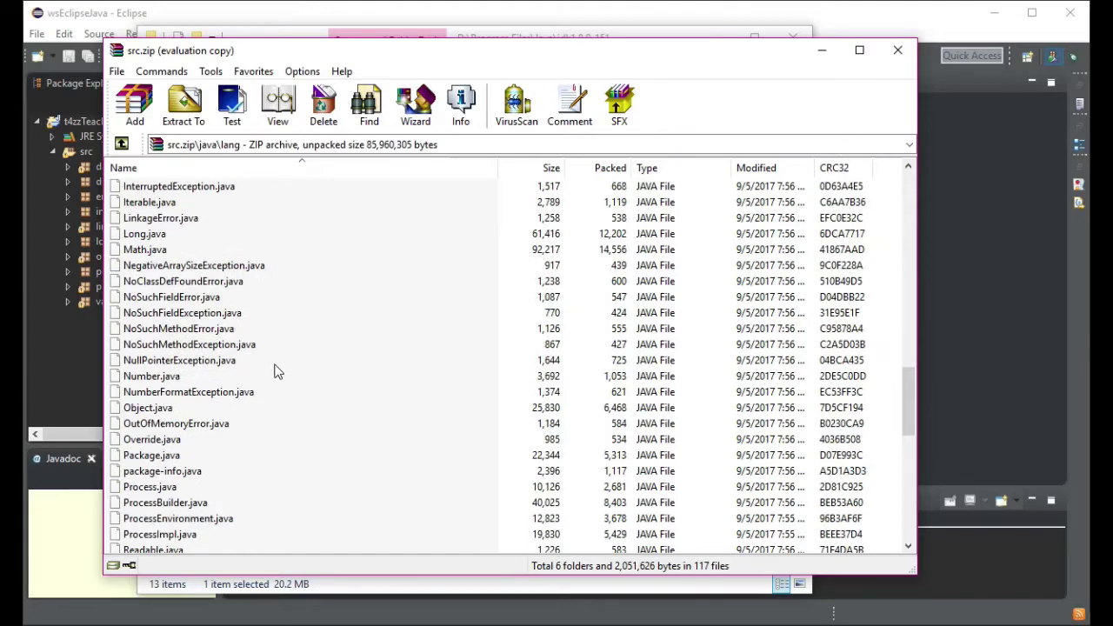
pyautogui.scroll(-12, 272, 375)
pyautogui.scroll(-1, 273, 373)
pyautogui.click(280, 440)
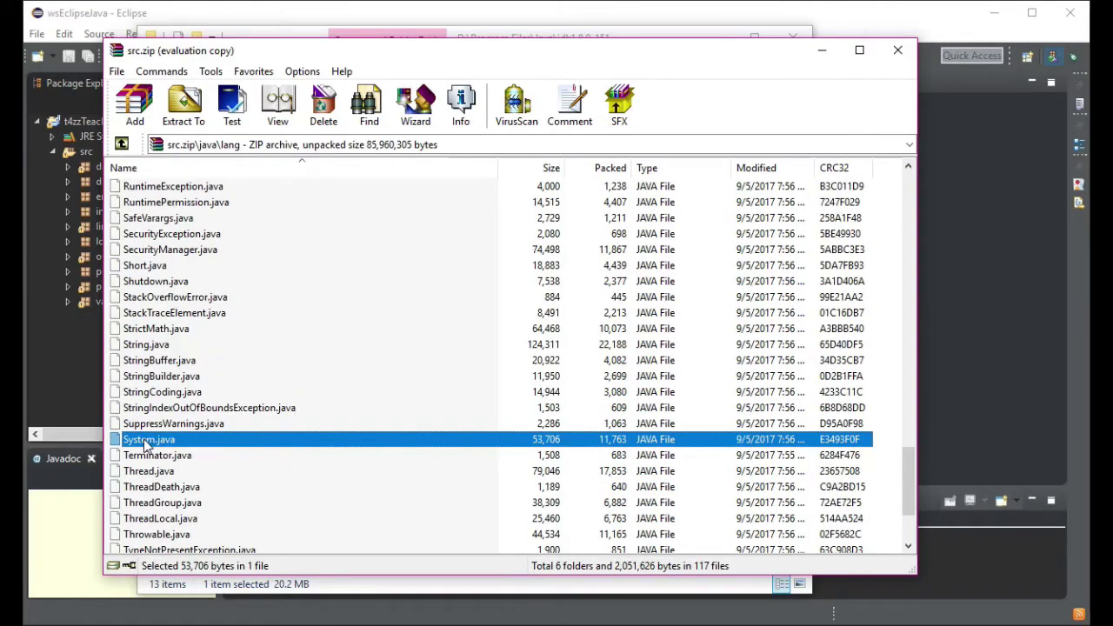
pyautogui.scroll(-3, 148, 442)
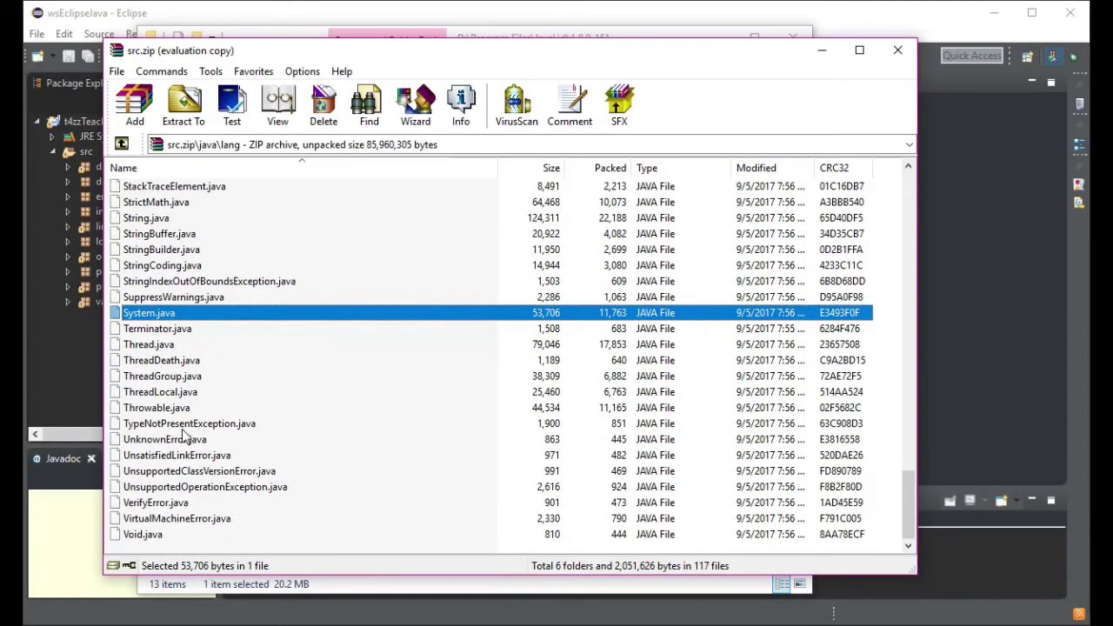
pyautogui.scroll(4, 187, 436)
pyautogui.rightClick(143, 505)
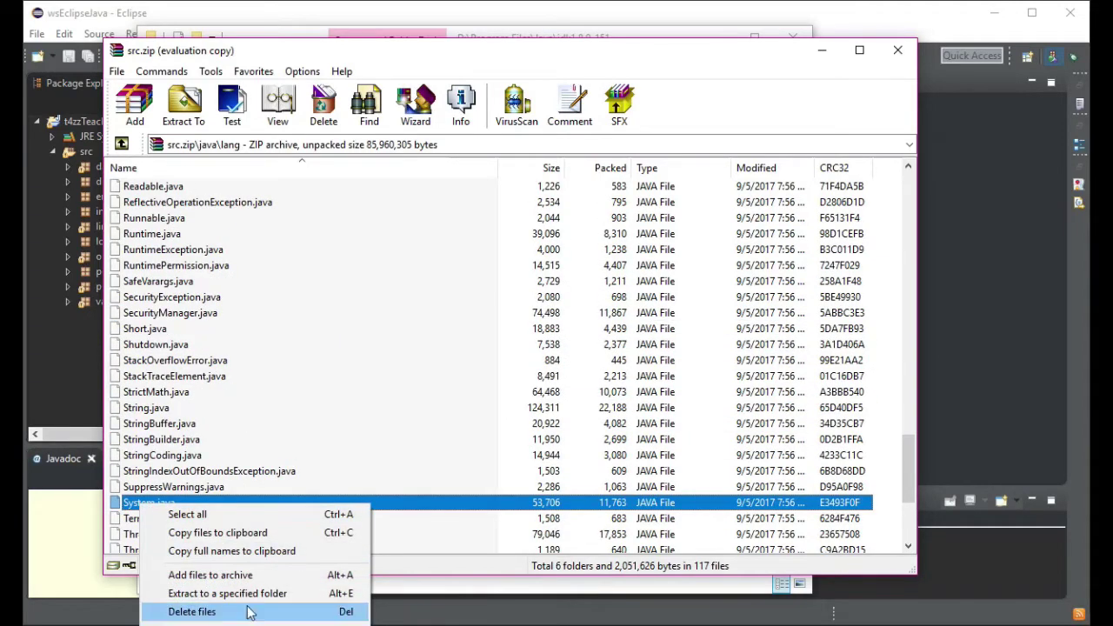
pyautogui.press('Escape')
pyautogui.doubleClick(149, 502)
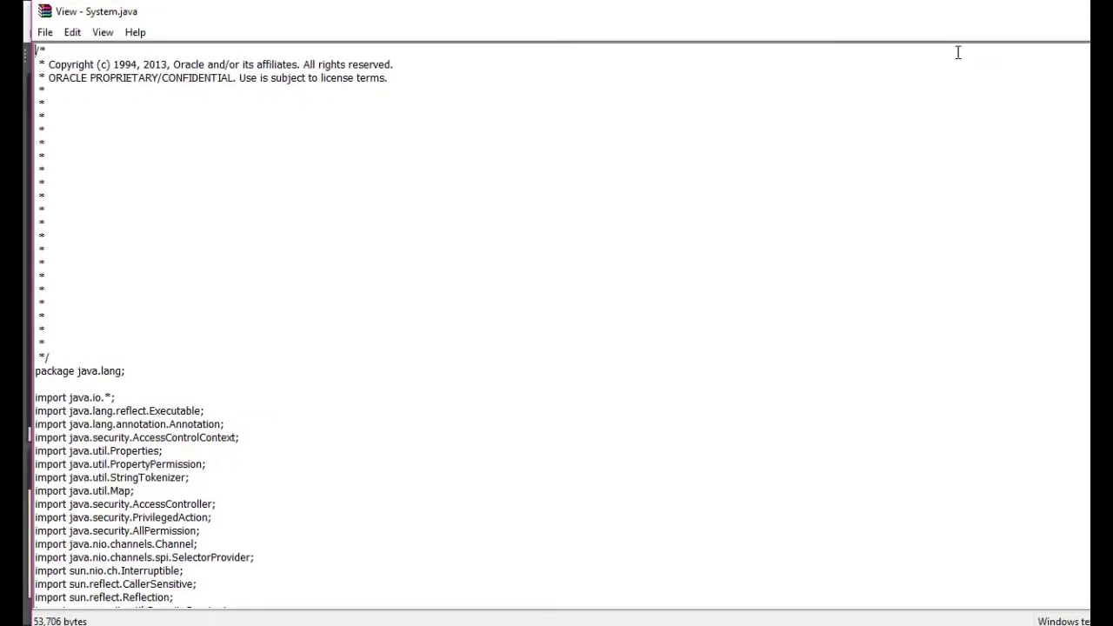
pyautogui.press('Escape')
# - View System.java in the archive's file viewer and bring the viewer window fully into view
pyautogui.rightClick(148, 502)
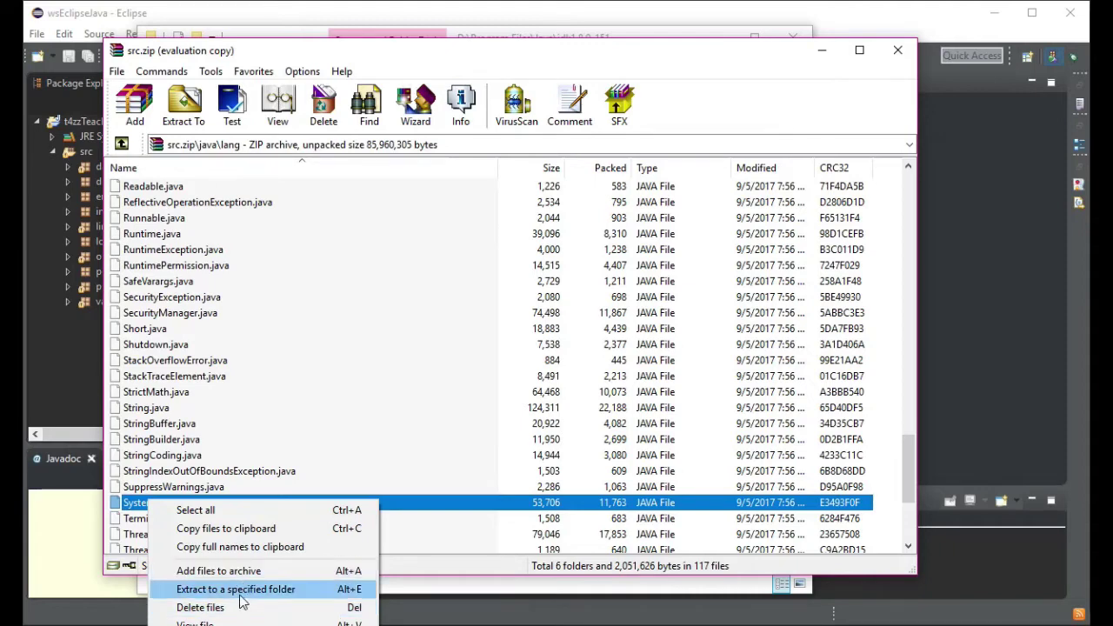
pyautogui.click(208, 623)
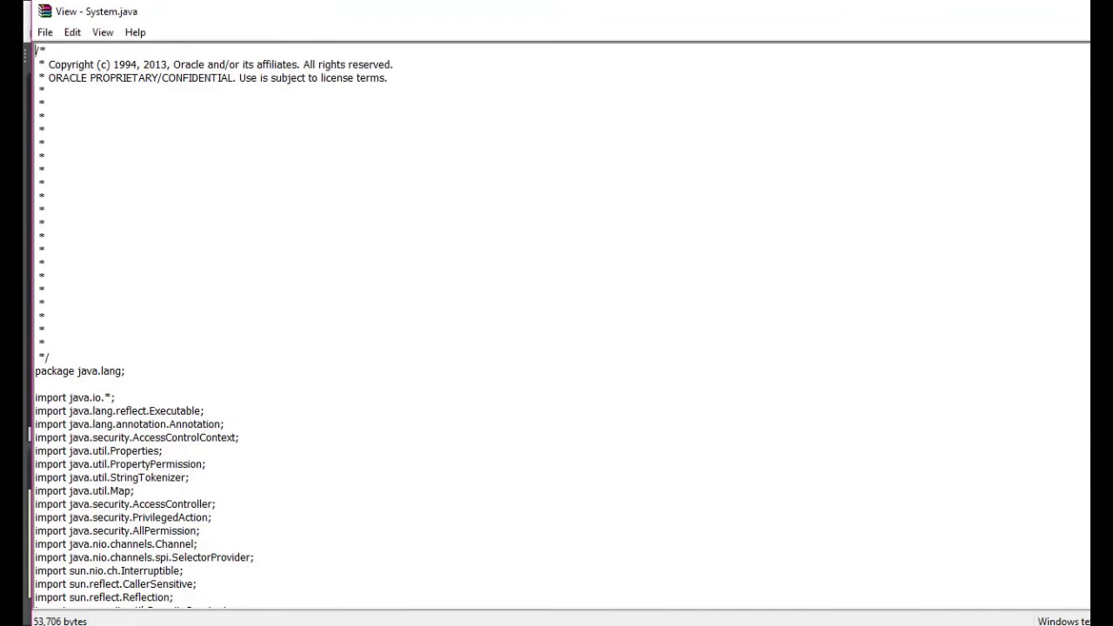
pyautogui.moveTo(617, 23); pyautogui.dragTo(632, 46)
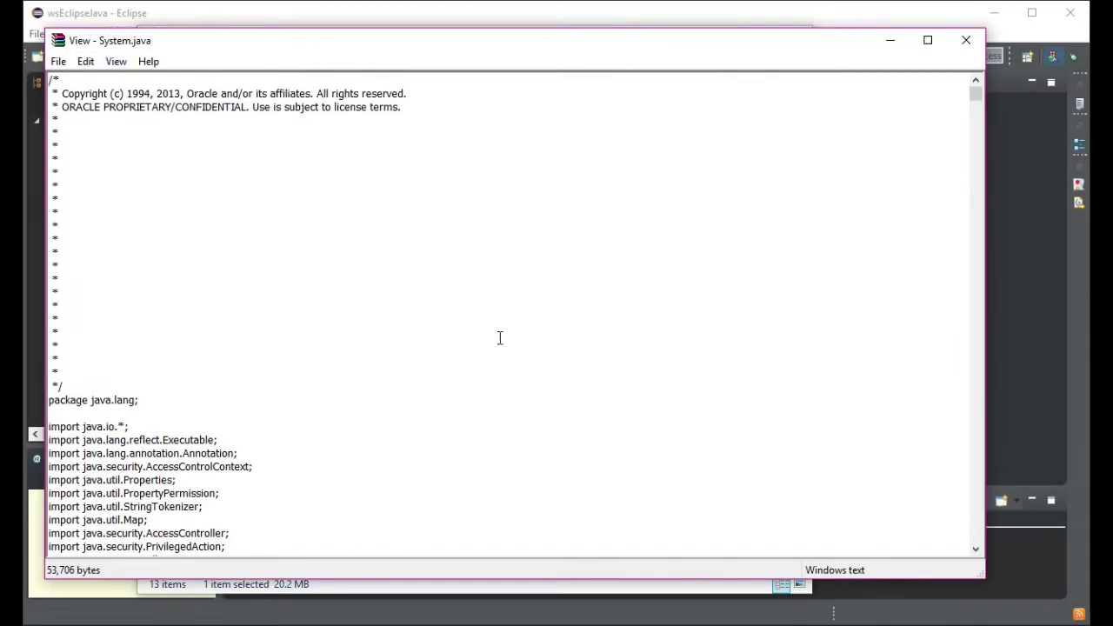
# - Examine the System.java source, highlighting the "public final class System" declaration and reading the members below it, and close the viewer
pyautogui.scroll(-9, 487, 338)
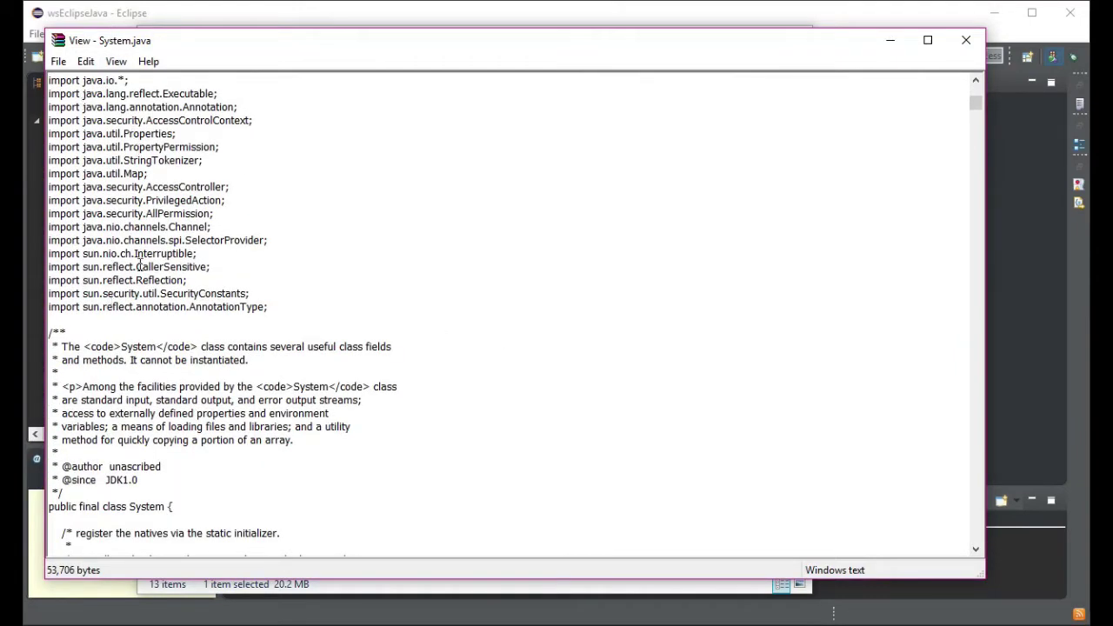
pyautogui.scroll(-4, 139, 267)
pyautogui.moveTo(49, 349); pyautogui.dragTo(153, 349)
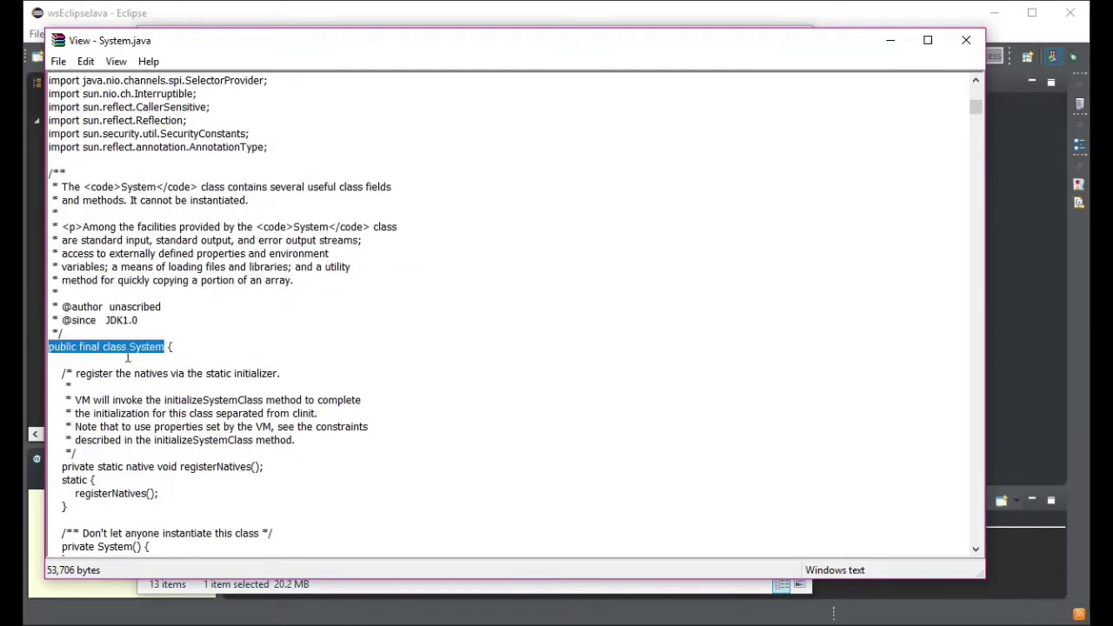
pyautogui.scroll(-1, 231, 356)
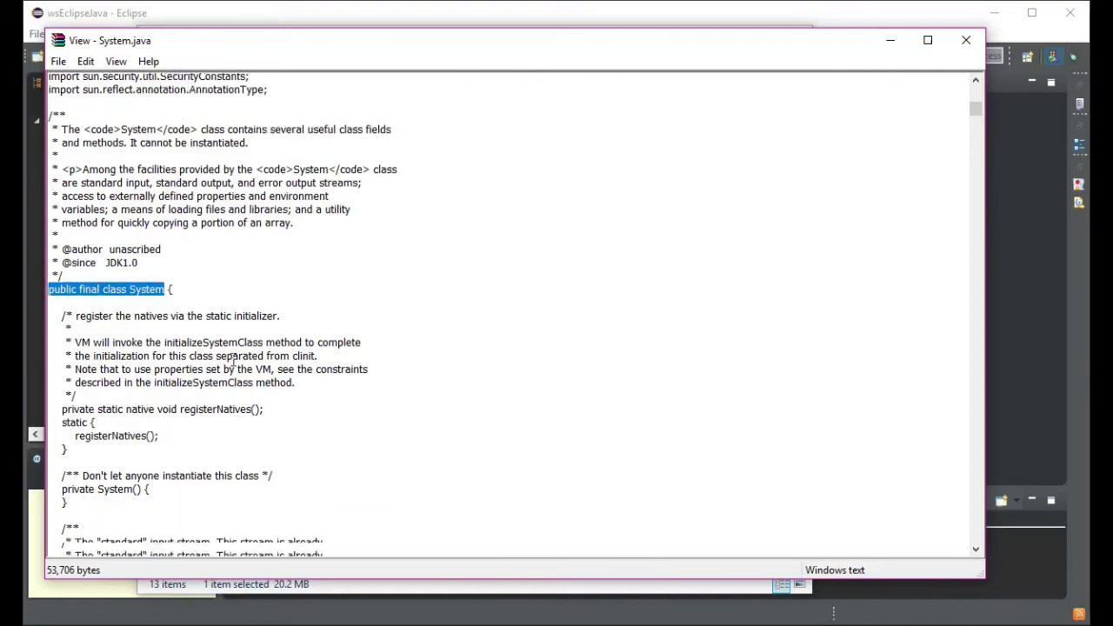
pyautogui.scroll(-5, 233, 361)
pyautogui.scroll(-4, 261, 258)
pyautogui.scroll(7, 260, 258)
pyautogui.click(966, 41)
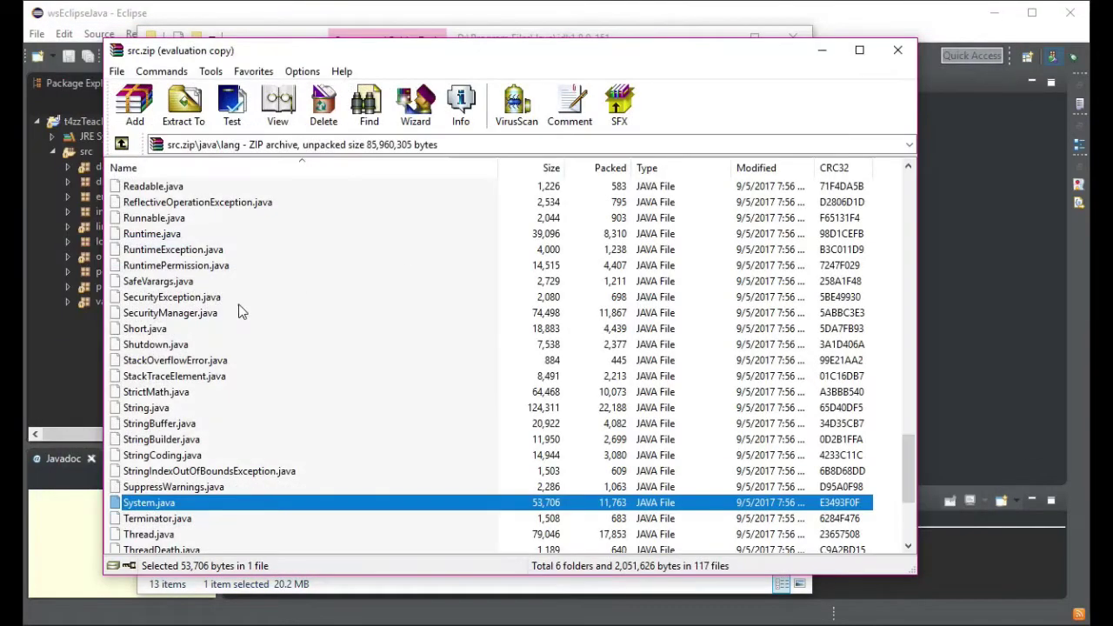
# - Locate String.java and Integer.java in the java\lang folder and look through the other class files there
pyautogui.click(142, 458)
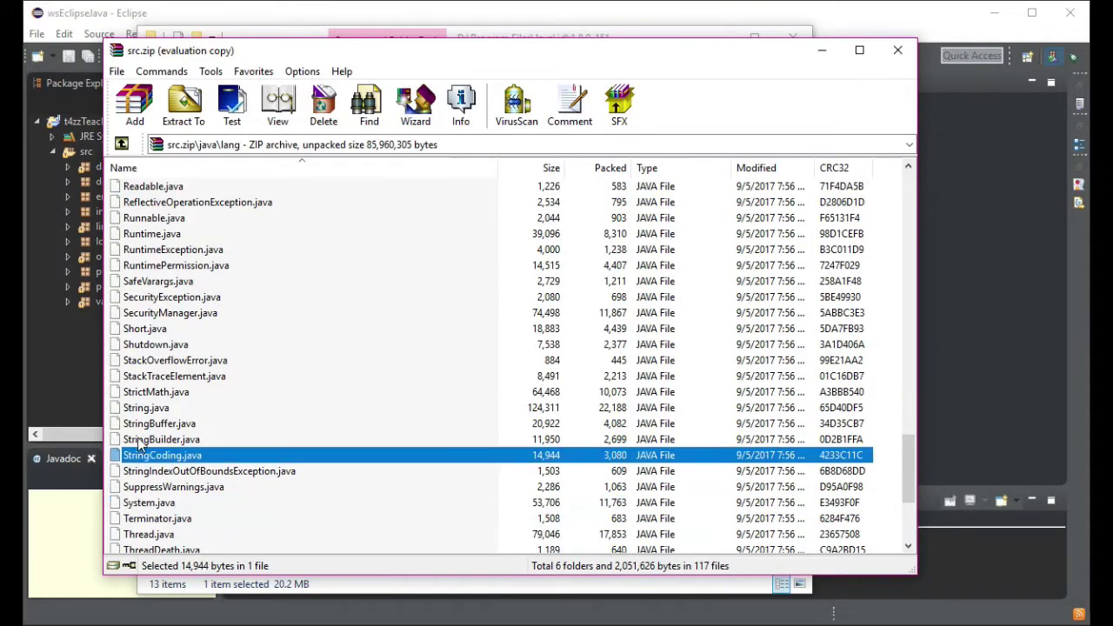
pyautogui.click(143, 408)
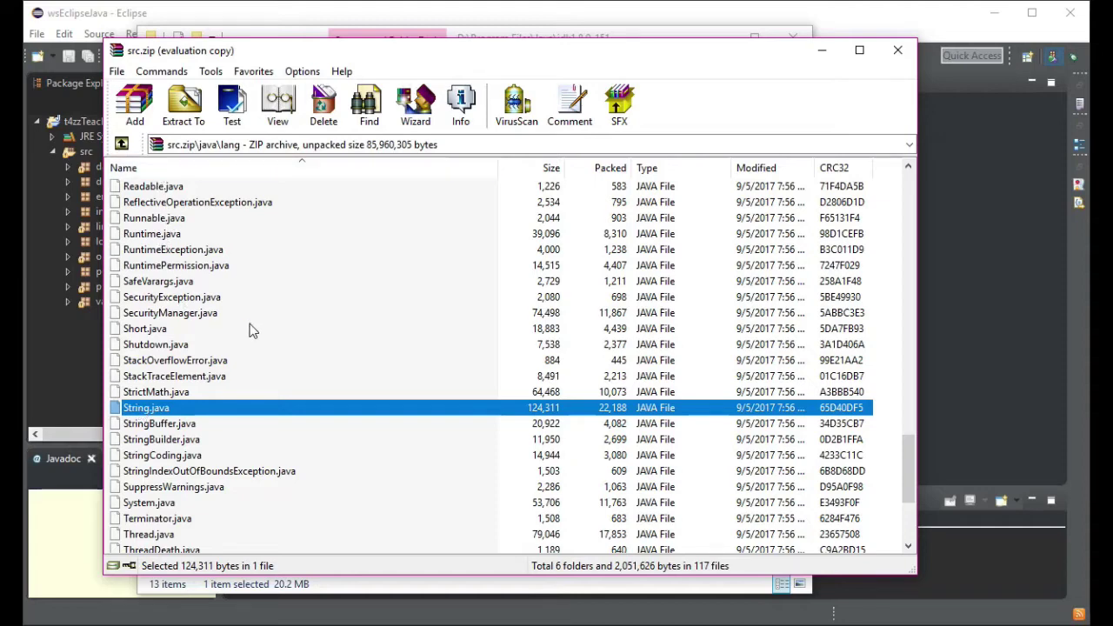
pyautogui.scroll(3, 252, 328)
pyautogui.scroll(6, 254, 321)
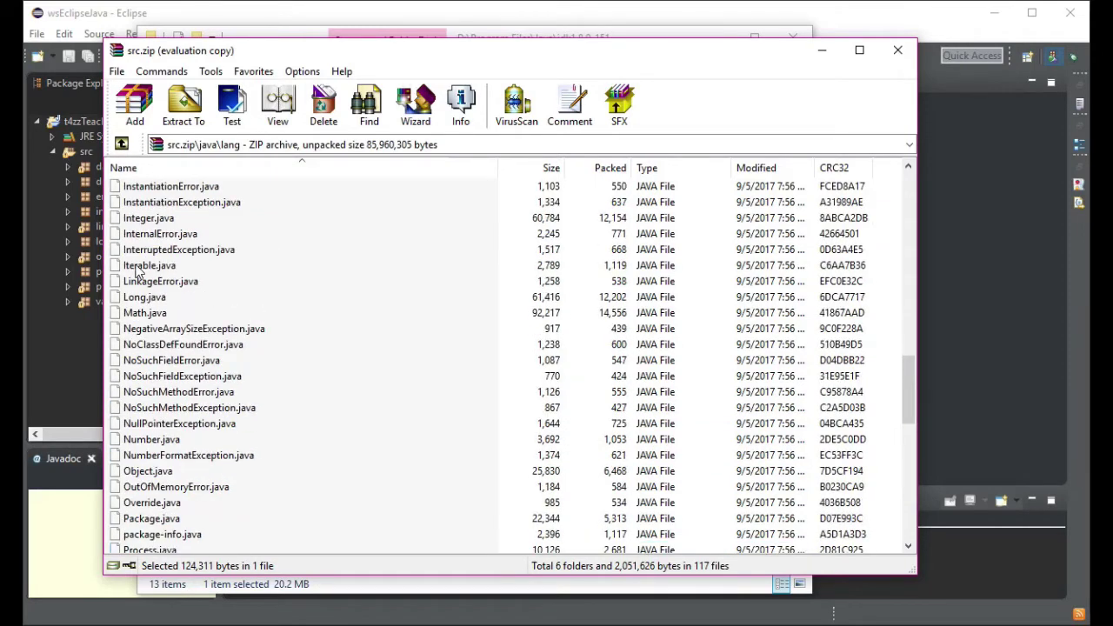
pyautogui.scroll(3, 152, 278)
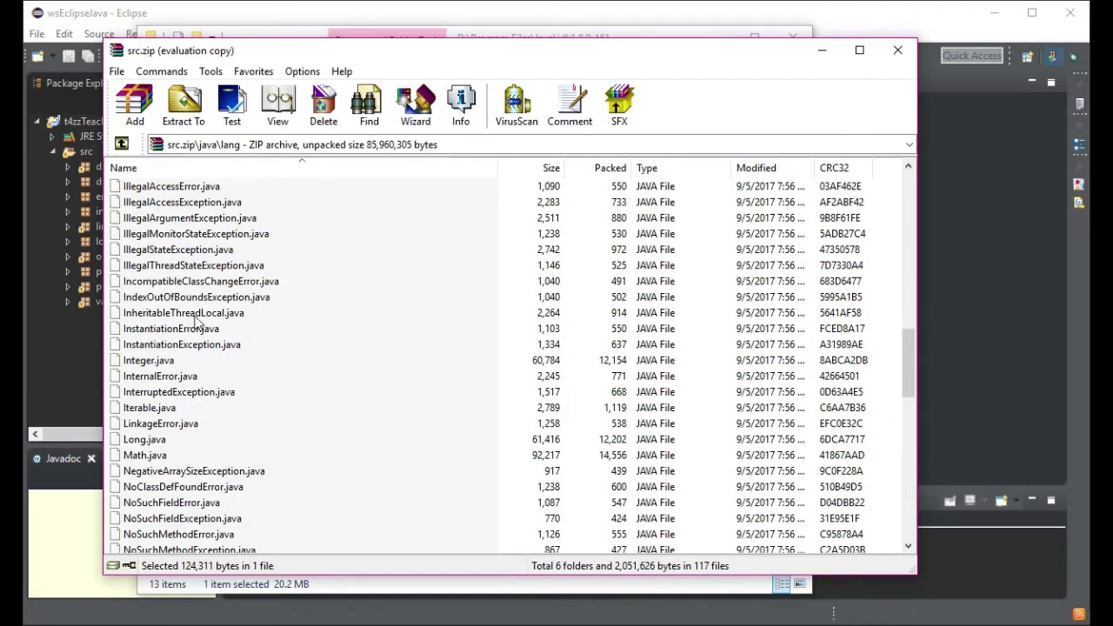
pyautogui.scroll(3, 196, 321)
pyautogui.scroll(-2, 156, 347)
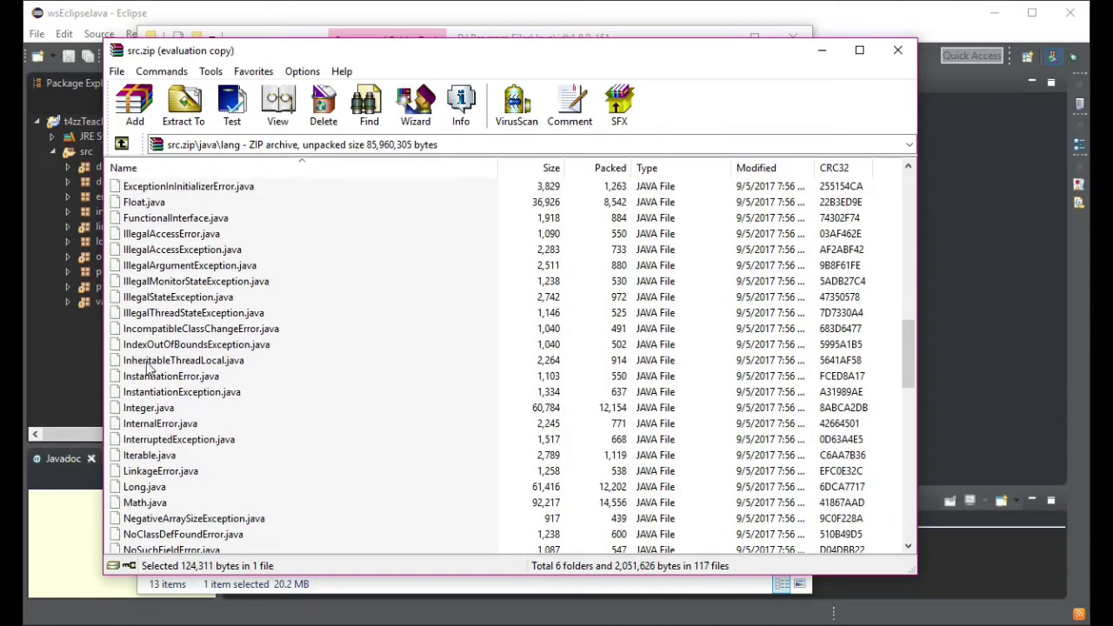
pyautogui.click(147, 408)
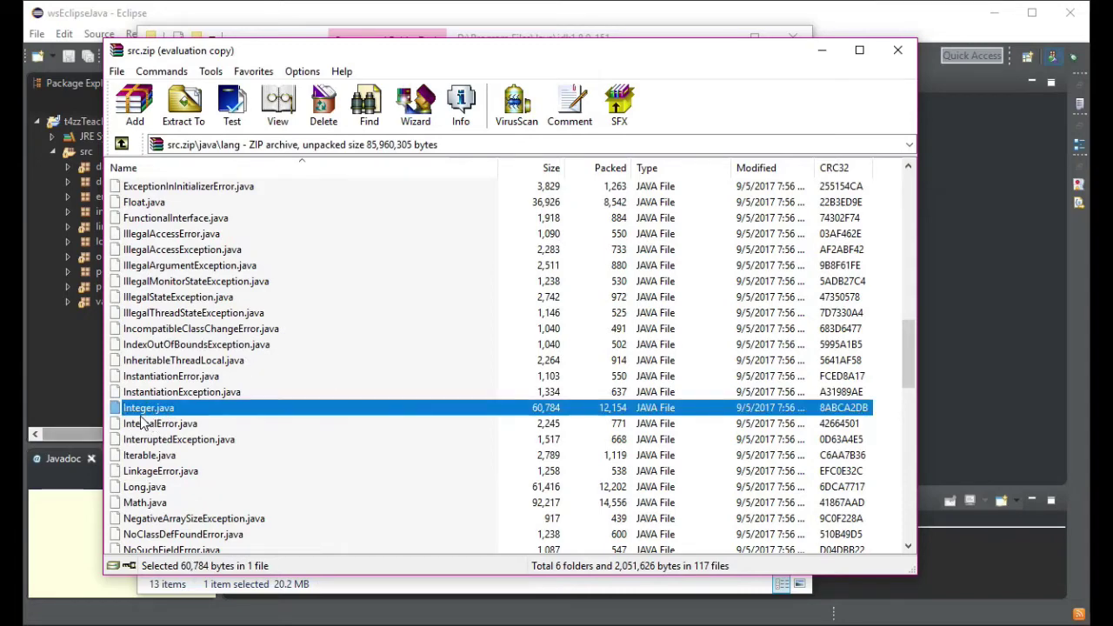
pyautogui.scroll(12, 143, 422)
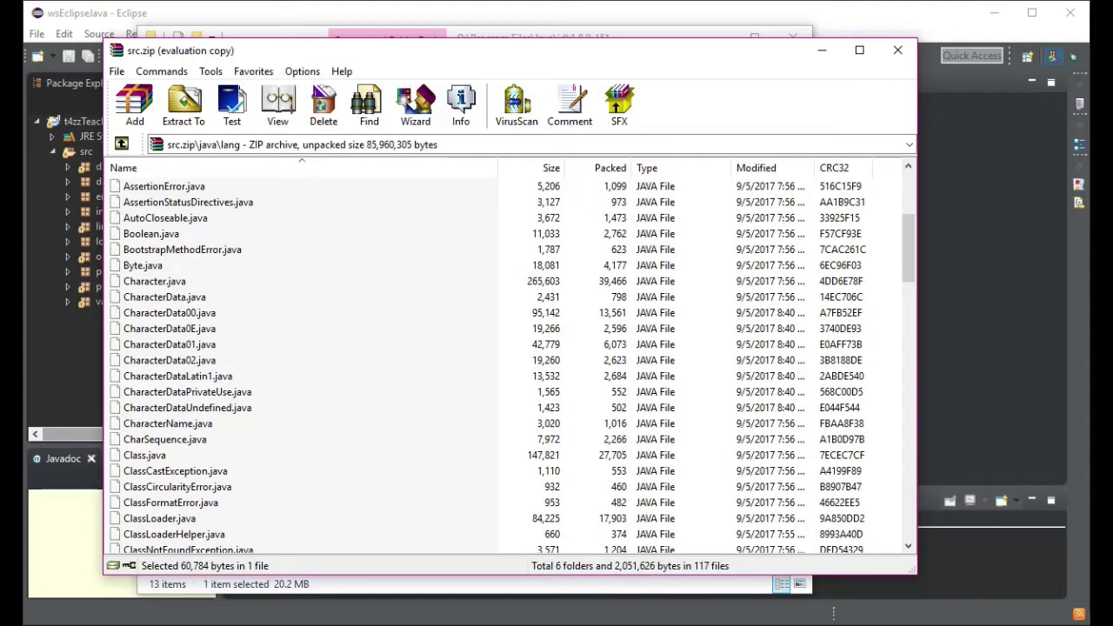
# - Minimize the src.zip archive window and close the file explorer to return to Eclipse
pyautogui.click(822, 50)
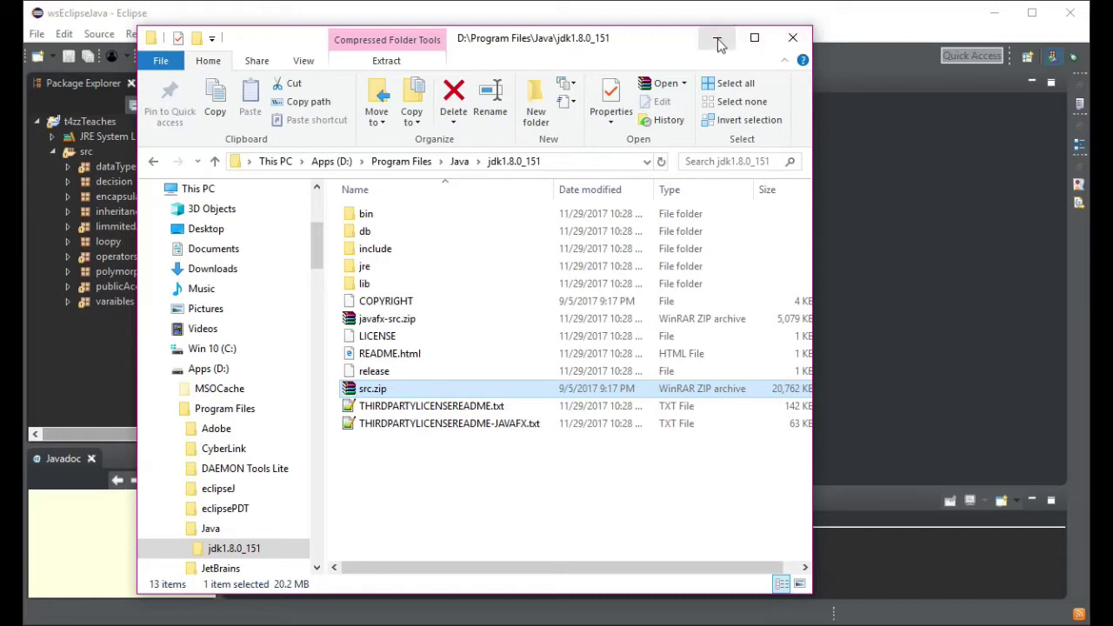
pyautogui.click(793, 40)
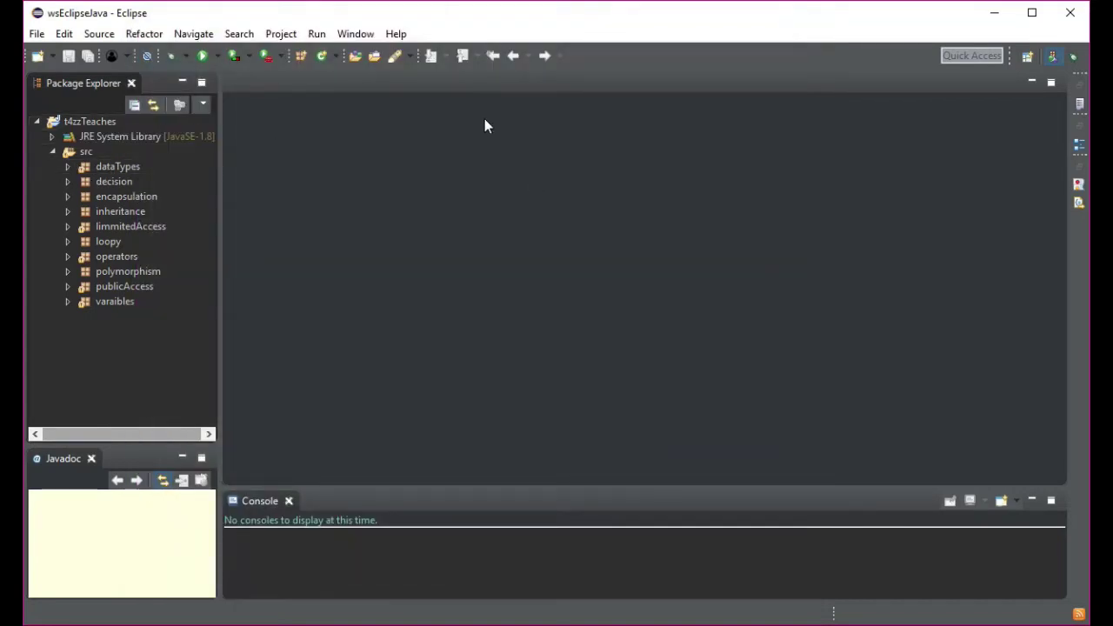
# - Create a new package named classes in the project's src folder
pyautogui.click(86, 152)
pyautogui.rightClick(87, 152)
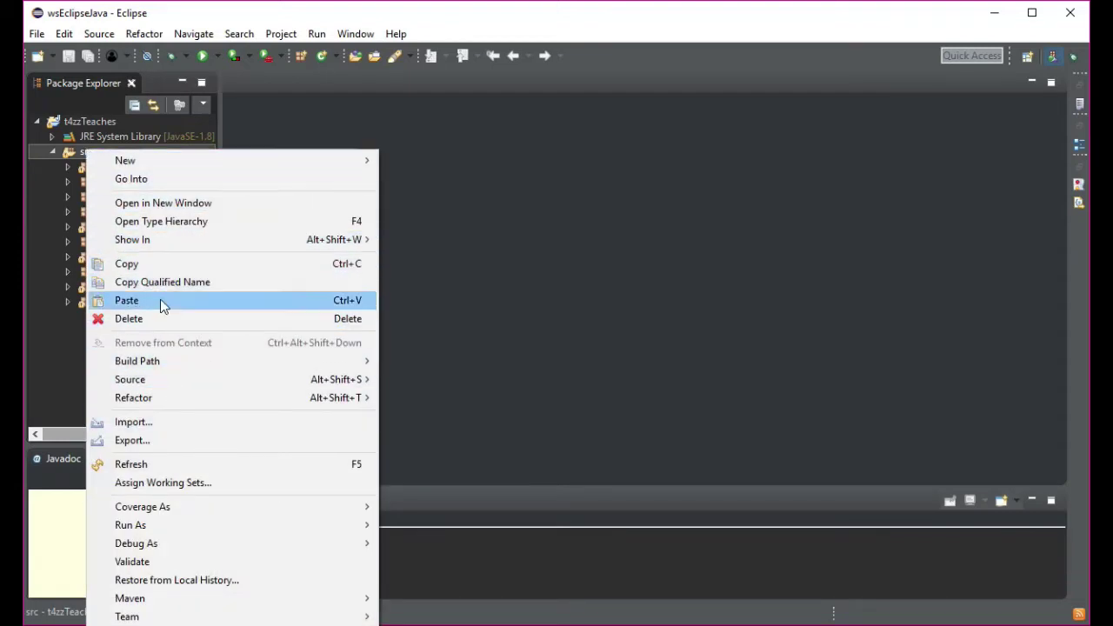
pyautogui.moveTo(176, 163)
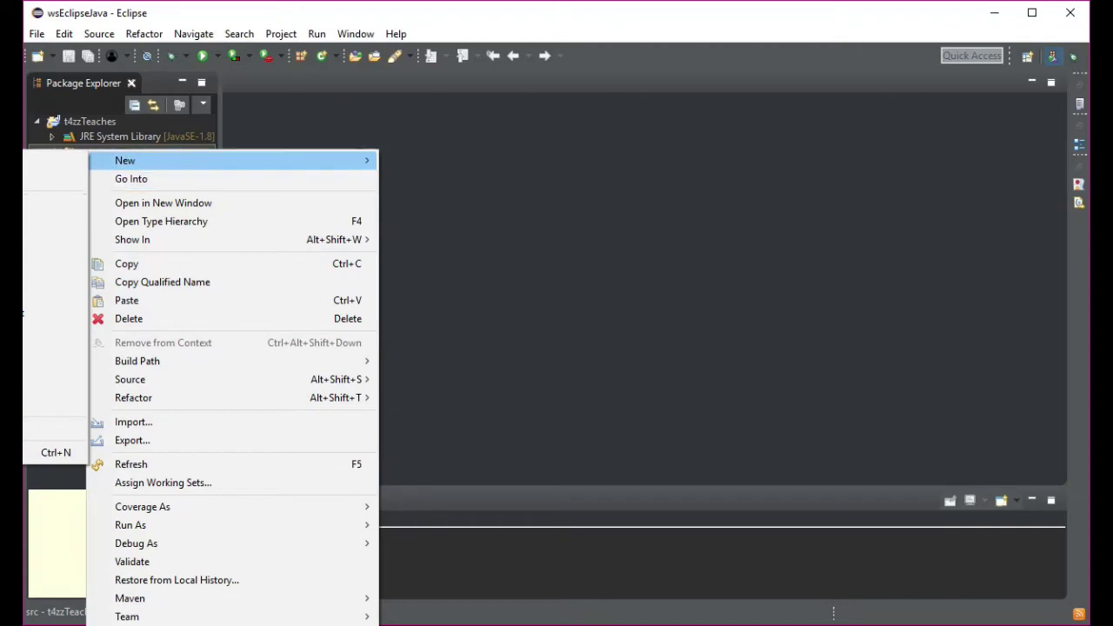
pyautogui.click(57, 203)
pyautogui.write('classes')
pyautogui.click(649, 464)
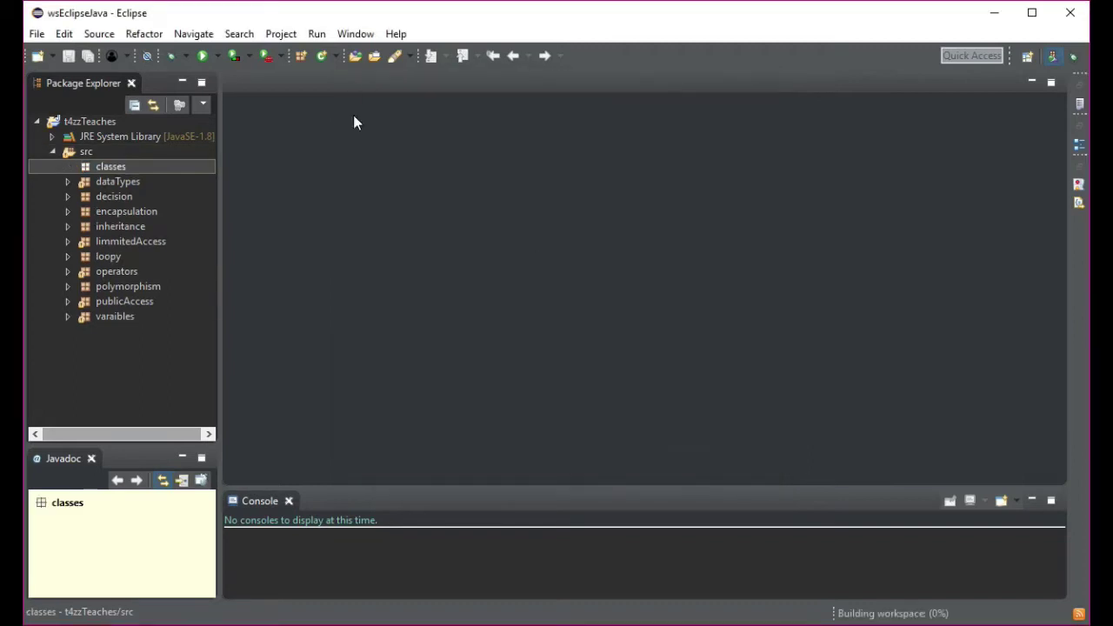
# - Create a new public Java class named Class in the classes package
pyautogui.rightClick(90, 167)
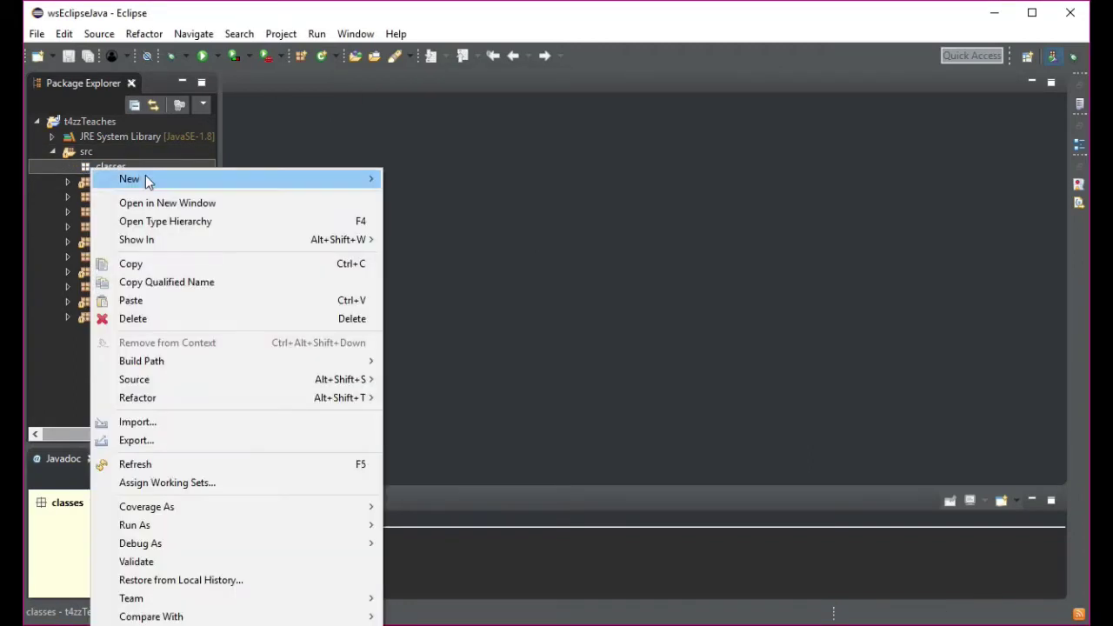
pyautogui.moveTo(144, 180)
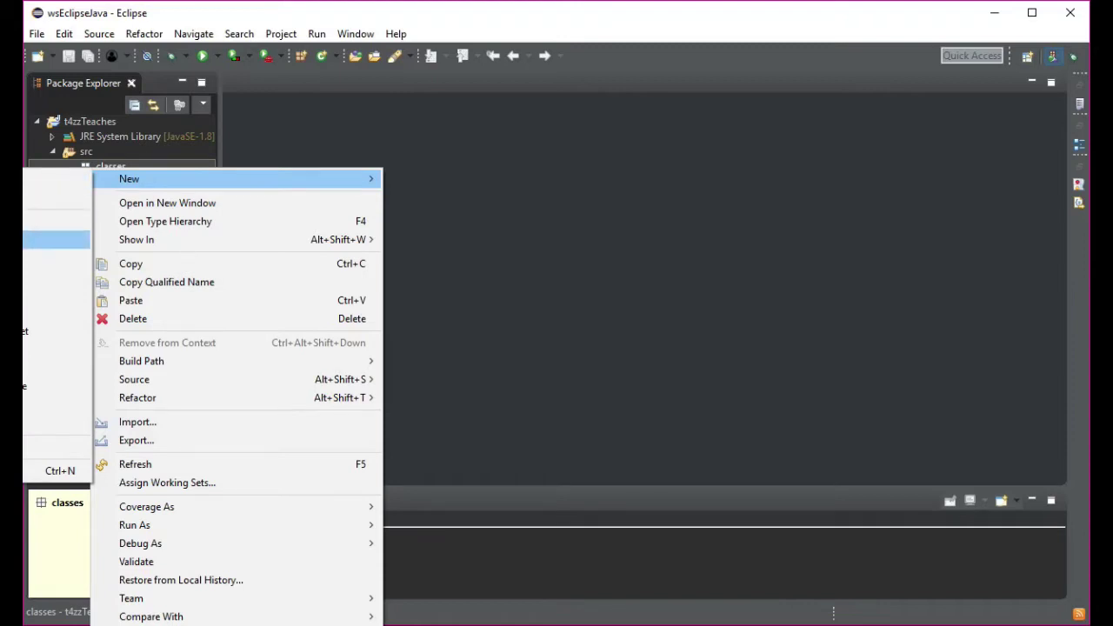
pyautogui.click(56, 239)
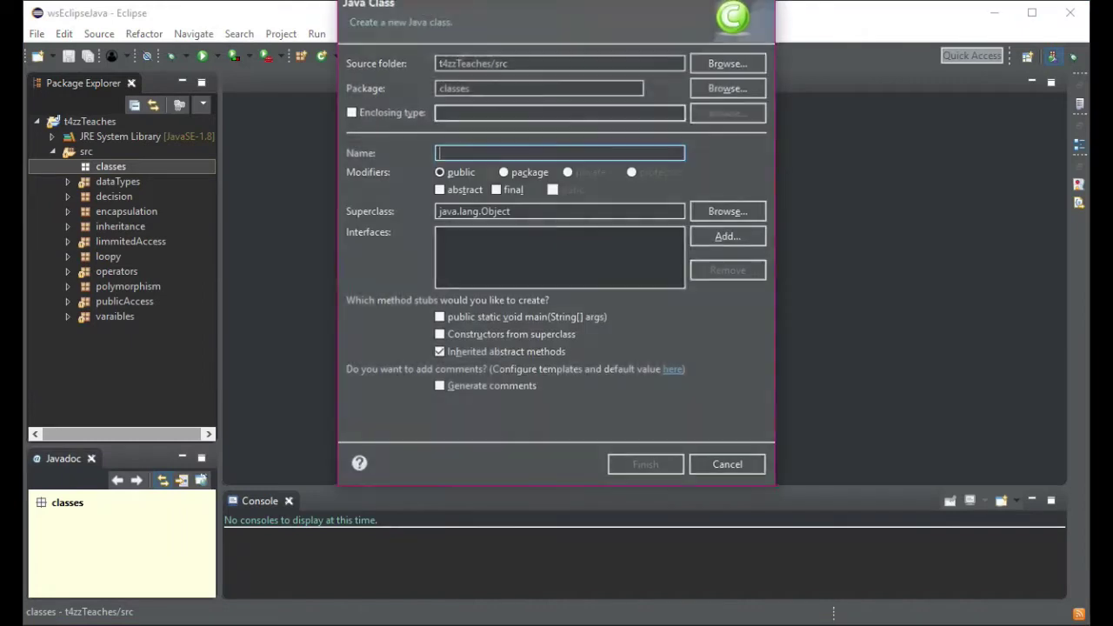
pyautogui.write('Class')
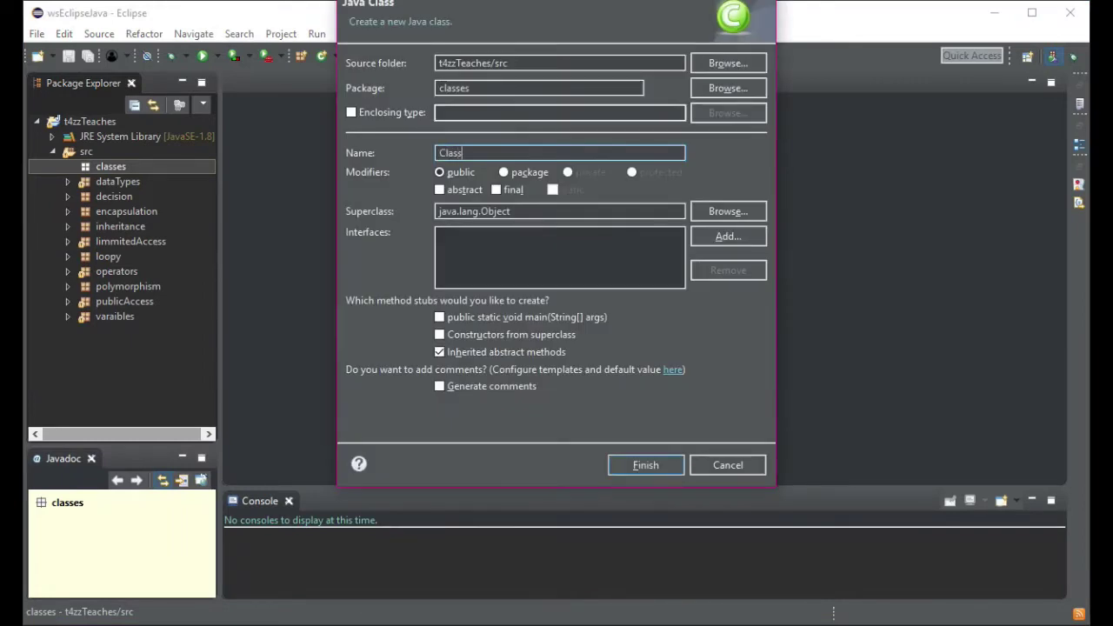
pyautogui.click(646, 465)
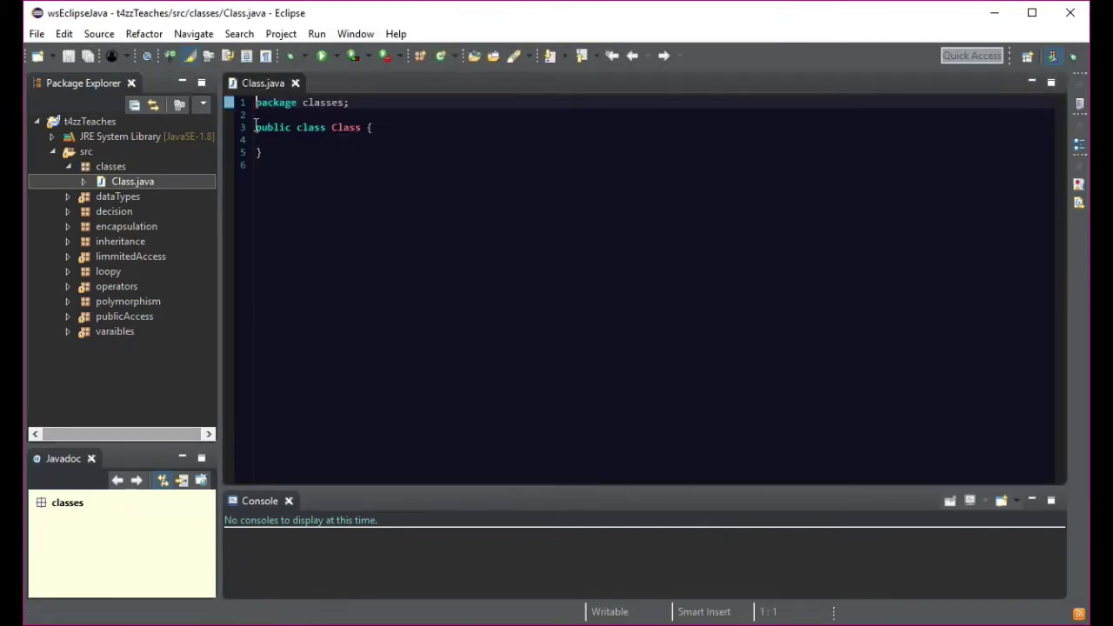
# - Examine the class declaration in Class.java, highlighting the public modifier and the class name and comparing it with the file name
pyautogui.moveTo(255, 128); pyautogui.dragTo(293, 127)
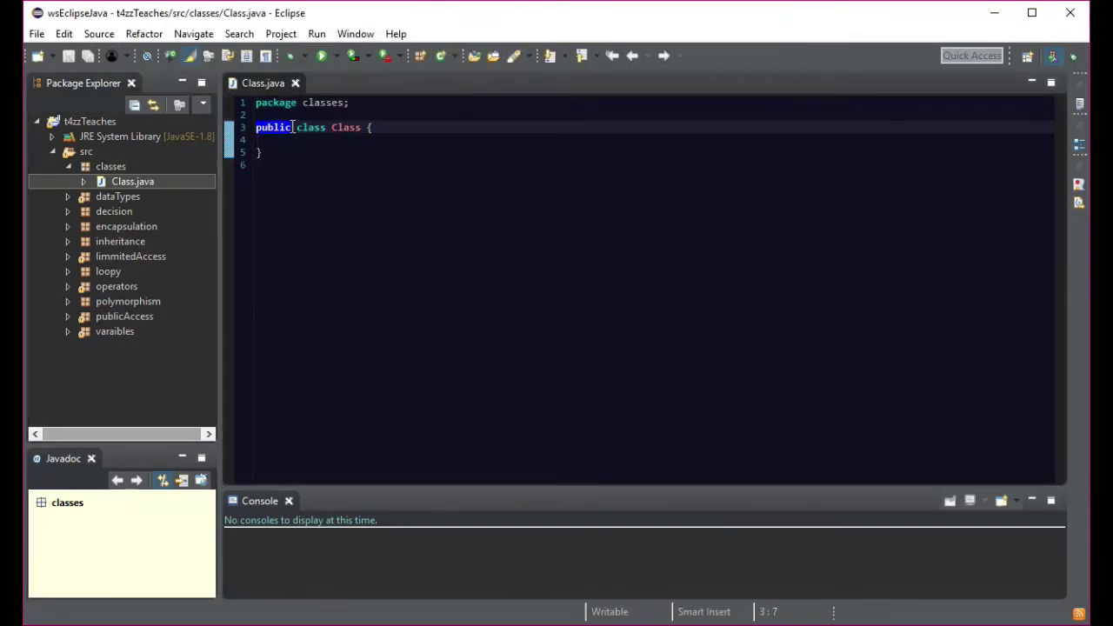
pyautogui.click(298, 127)
pyautogui.moveTo(298, 128); pyautogui.dragTo(360, 128)
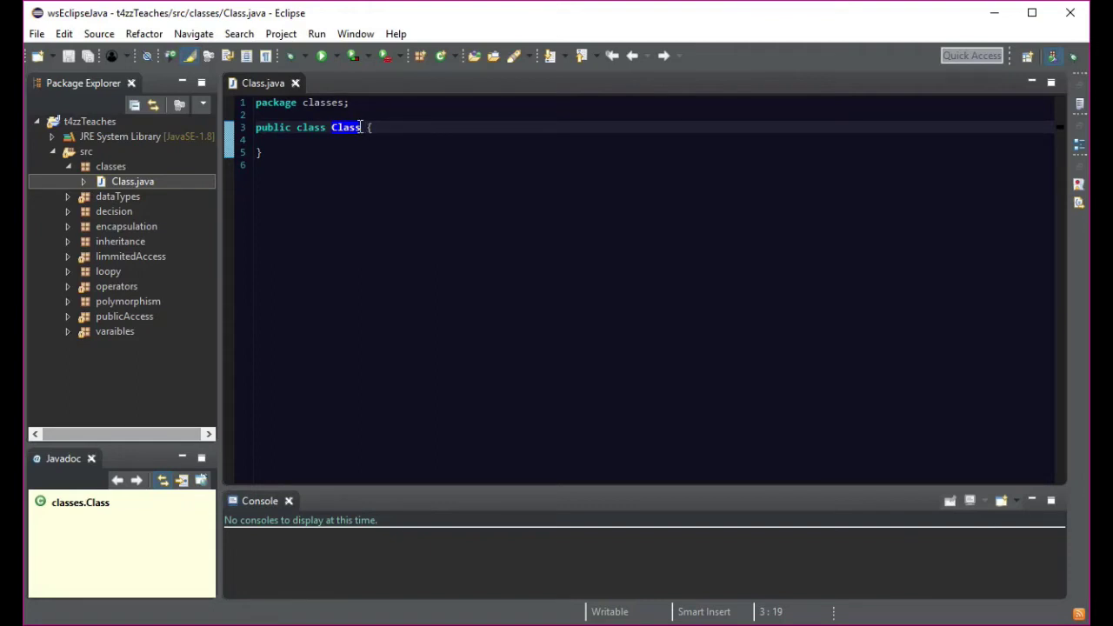
pyautogui.moveTo(346, 131)
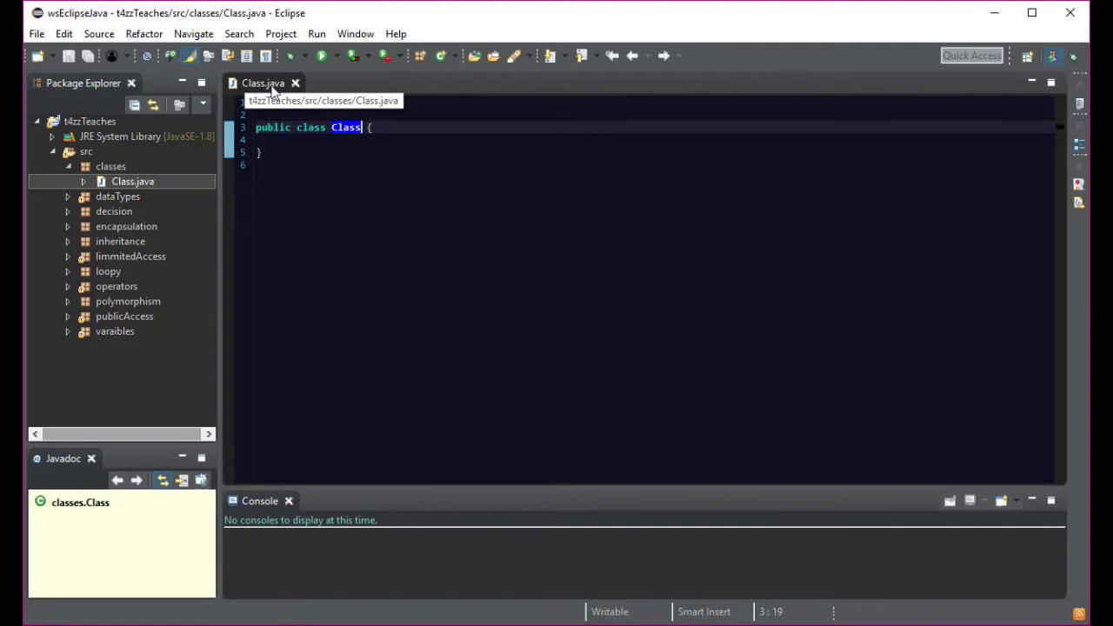
pyautogui.click(383, 130)
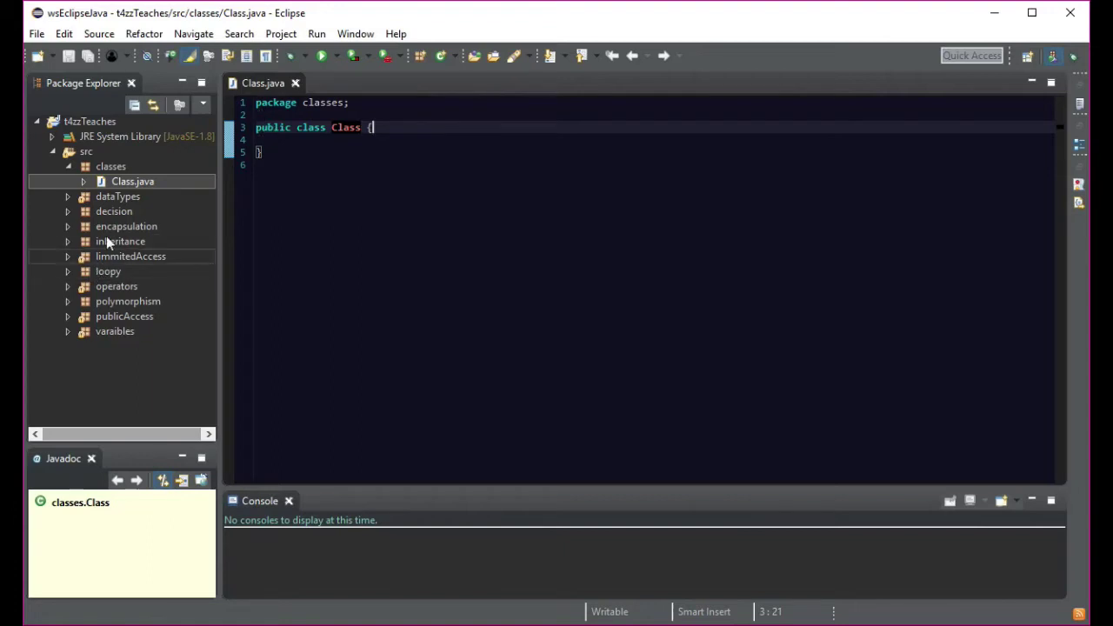
pyautogui.click(258, 114)
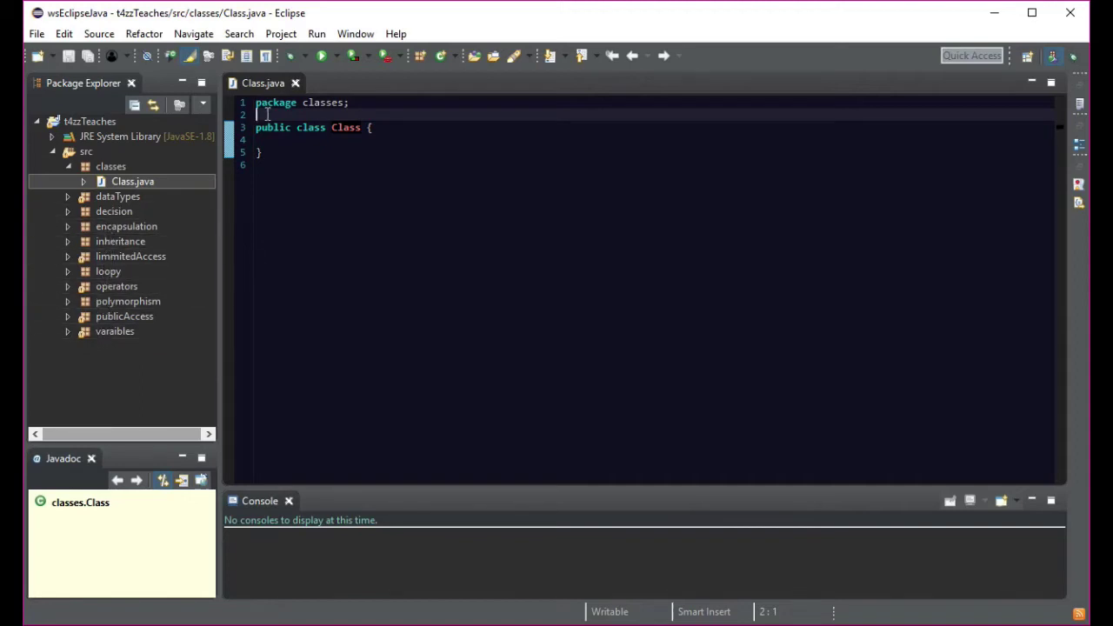
# - Start an indented field declaration with "private int" inside the body of Class
pyautogui.click(301, 141)
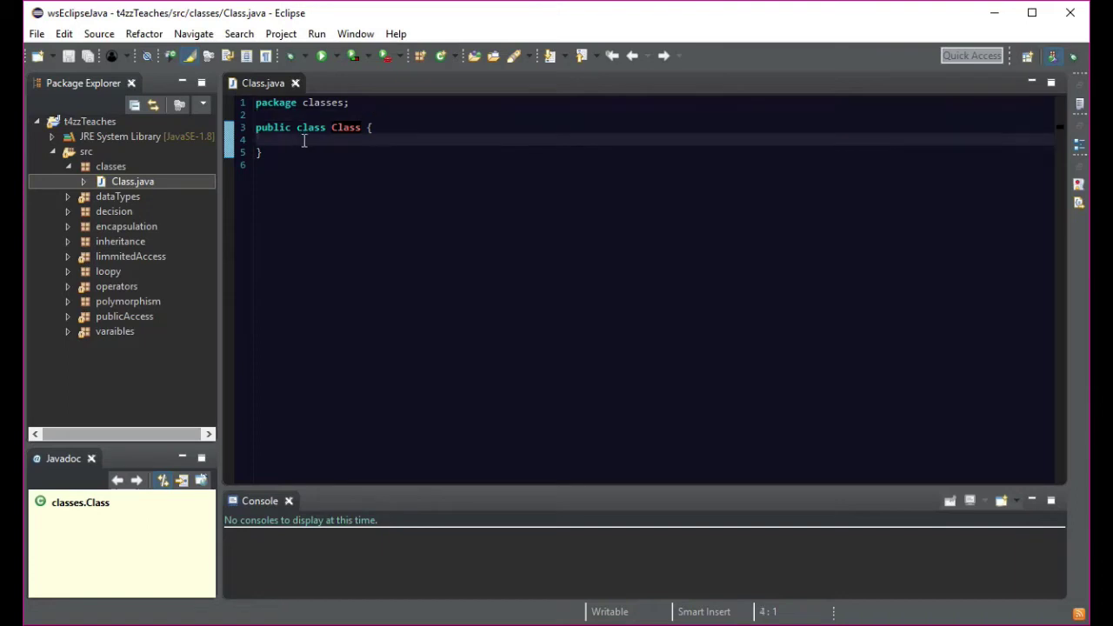
pyautogui.press('Tab')
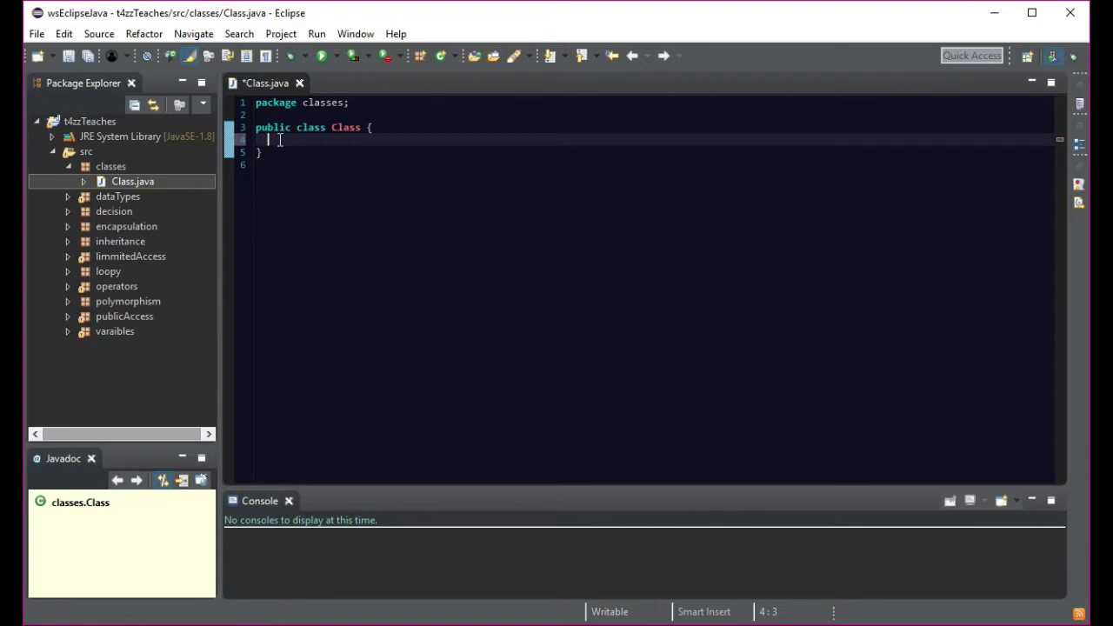
pyautogui.write('private int')
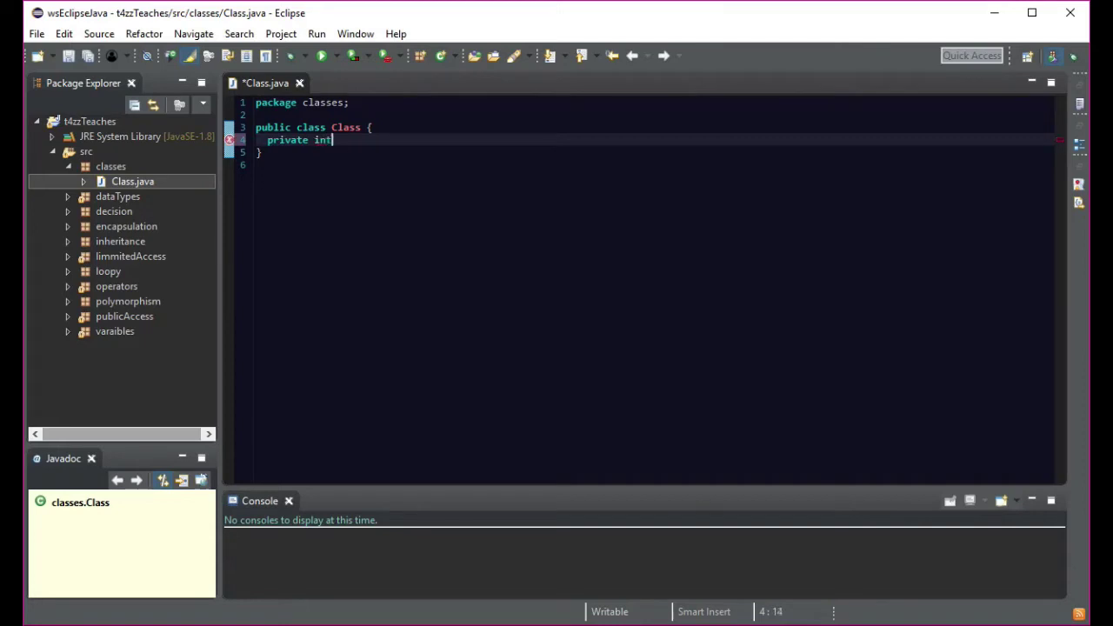